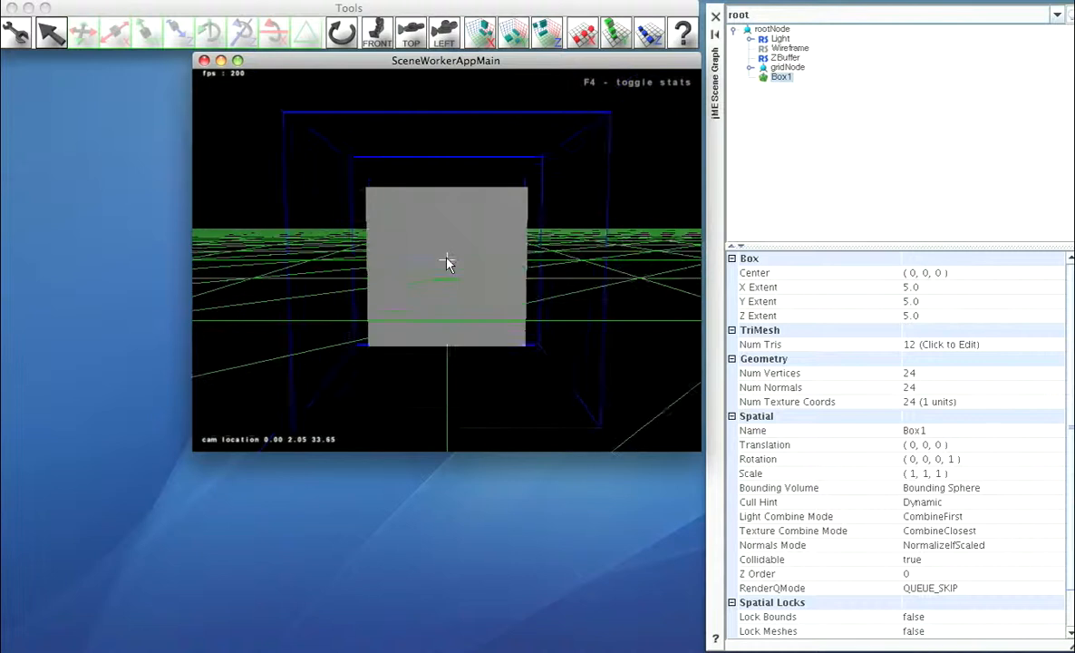
- Add a TextureState render state to Box1
key("a")
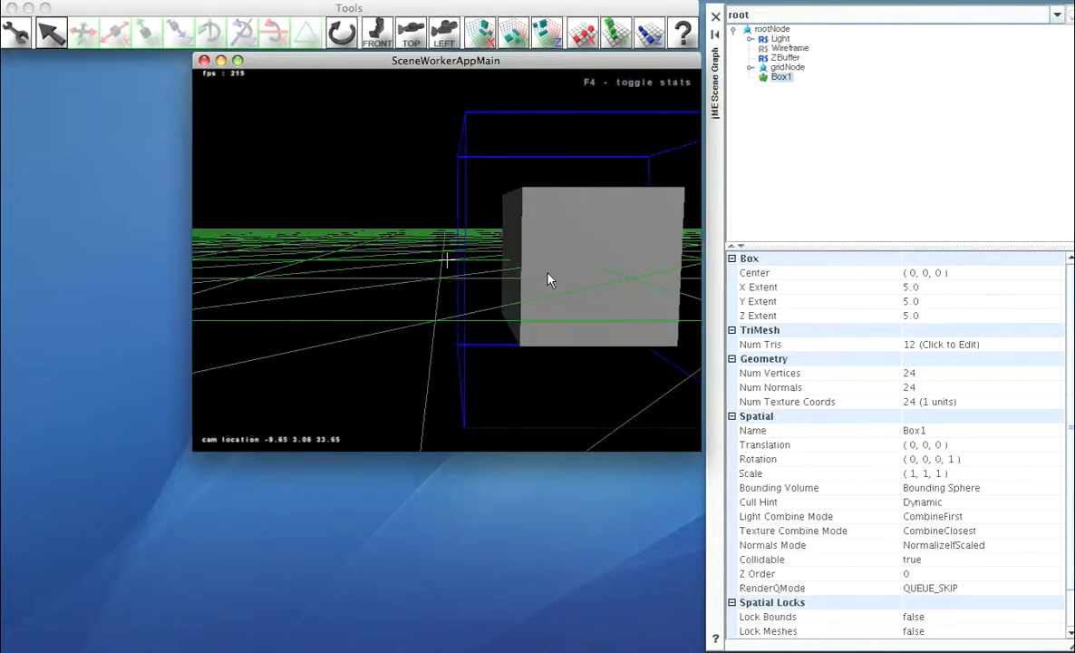
key("Right")
key("a")
key("s")
key("Right")
key("s")
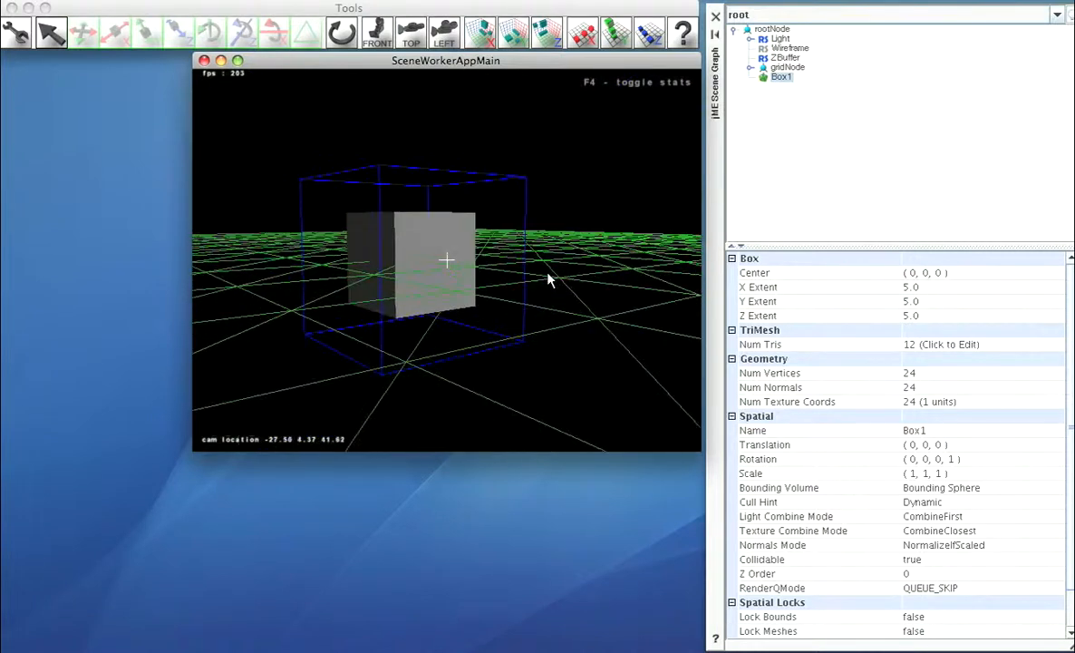
right_click(778, 82)
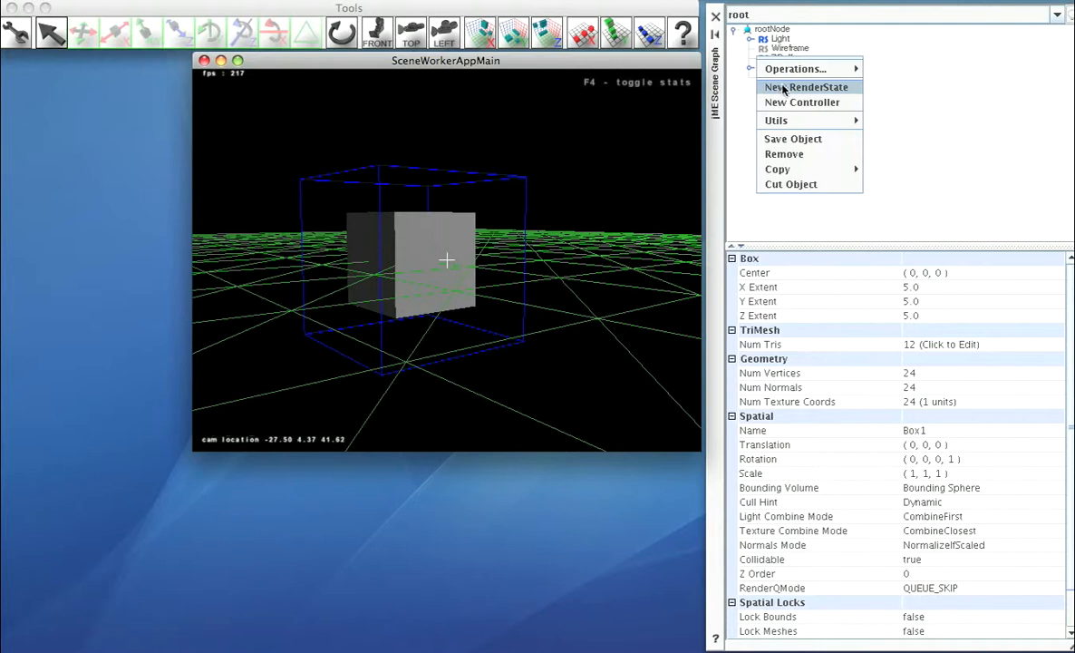
left_click(757, 85)
left_click(515, 314)
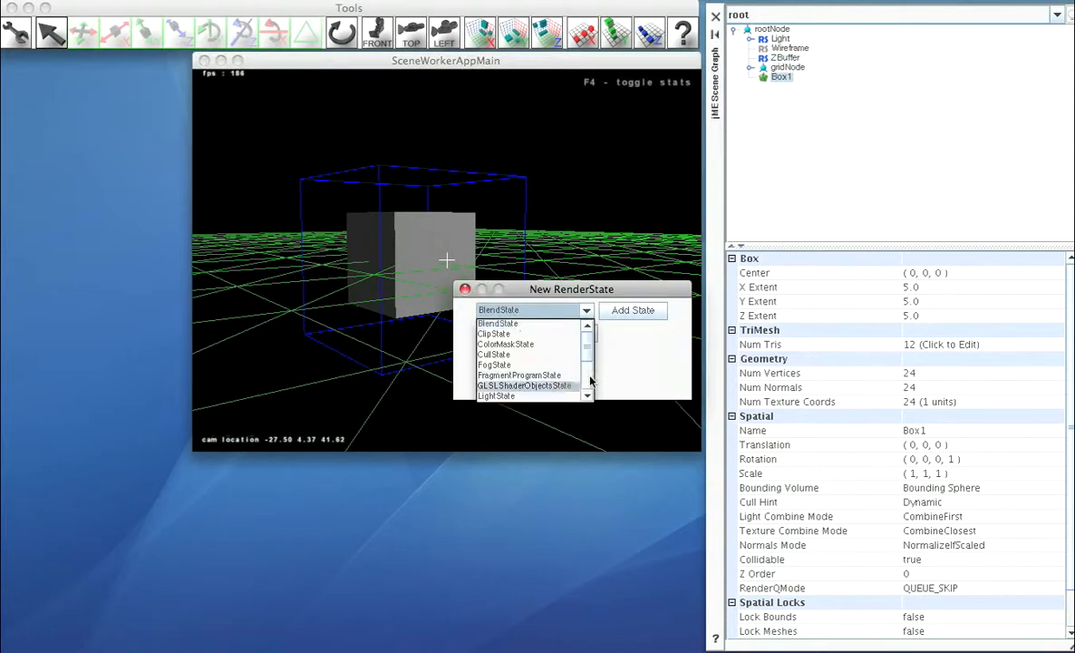
scroll(517, 362, "down", 3)
left_click(515, 364)
left_click(603, 310)
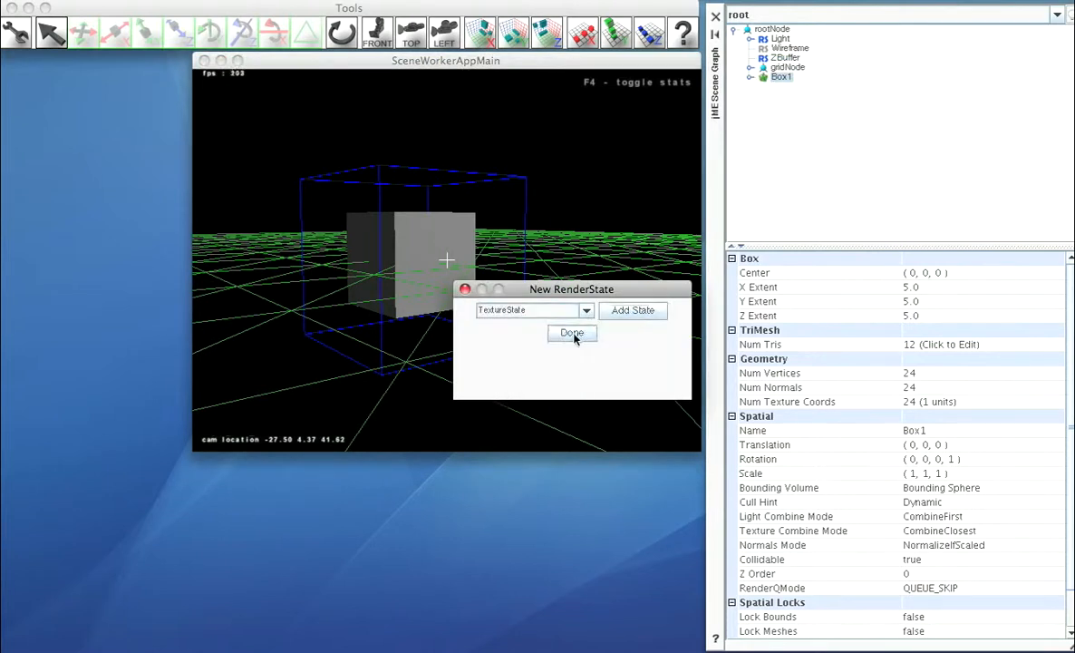
left_click(575, 331)
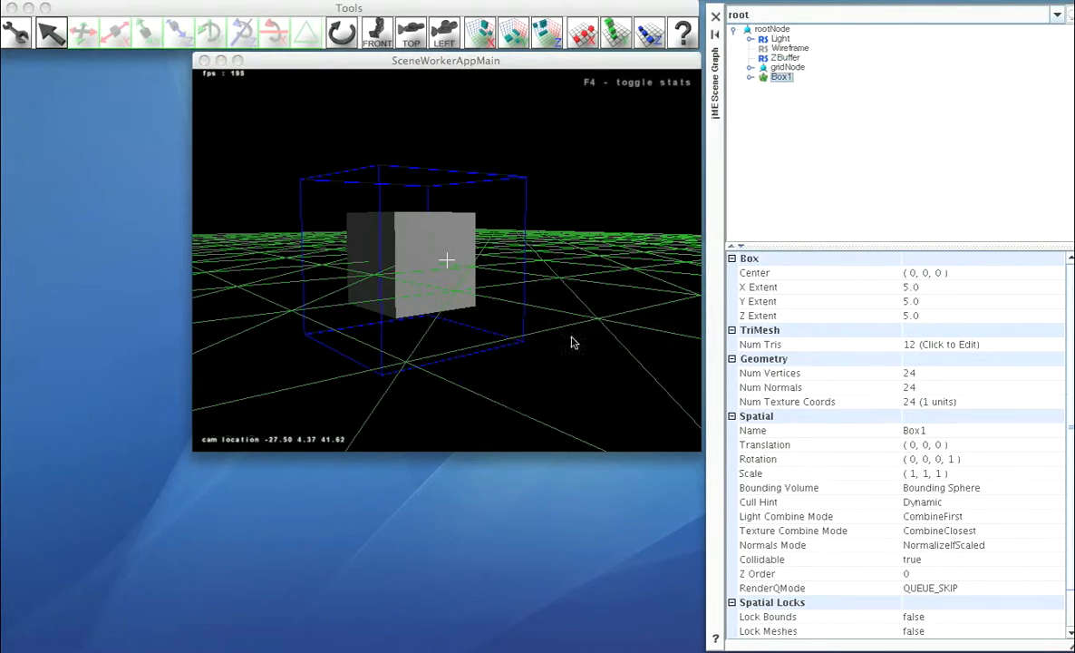
- Create a new render-to-texture in Box1's Texture state, using the screen dimensions for its width and height
left_click(748, 79)
left_click(777, 87)
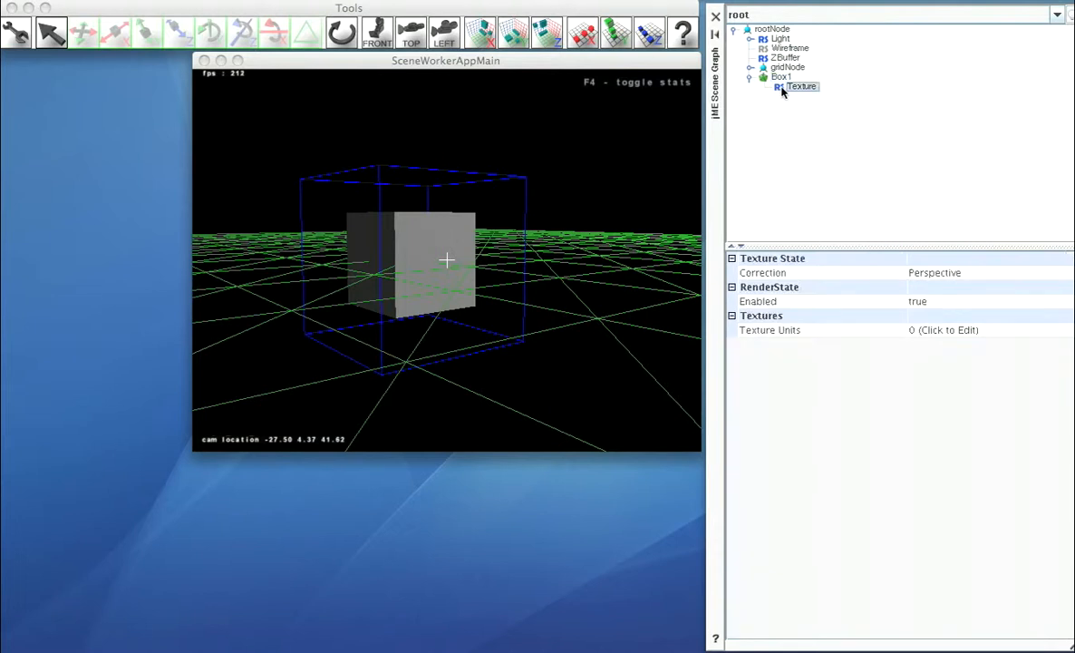
right_click(783, 90)
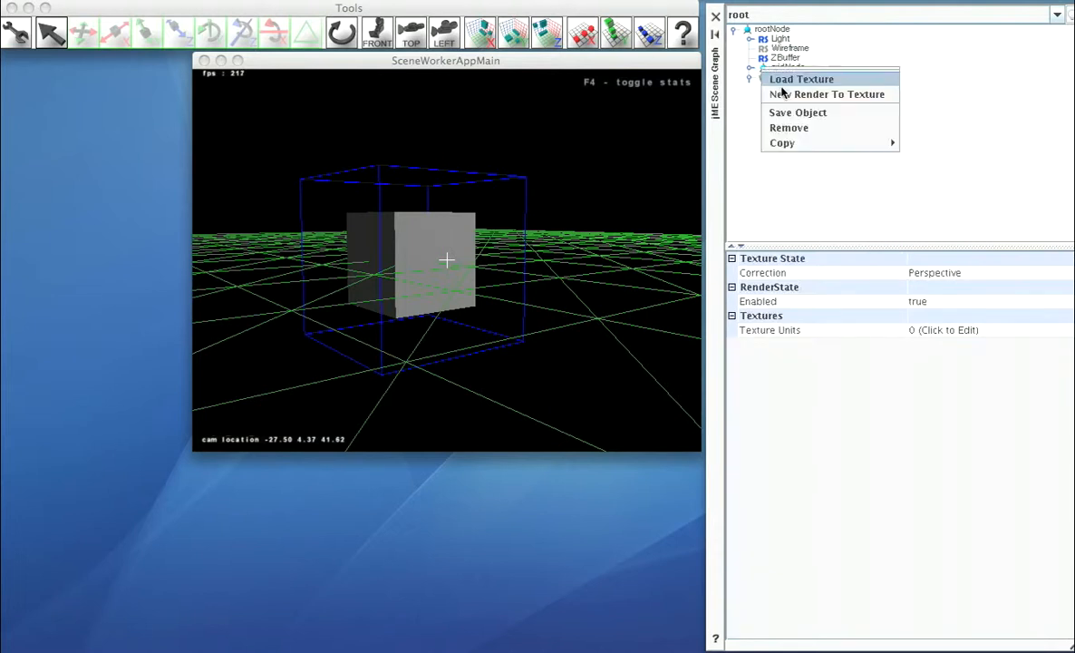
left_click(860, 96)
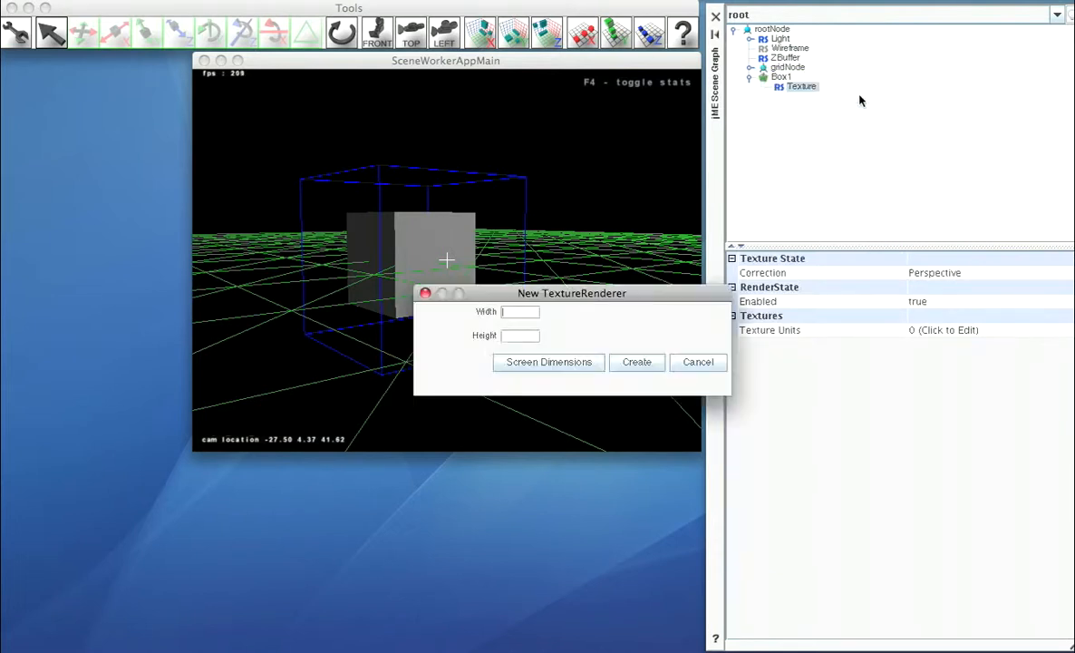
left_click(550, 361)
left_click(636, 363)
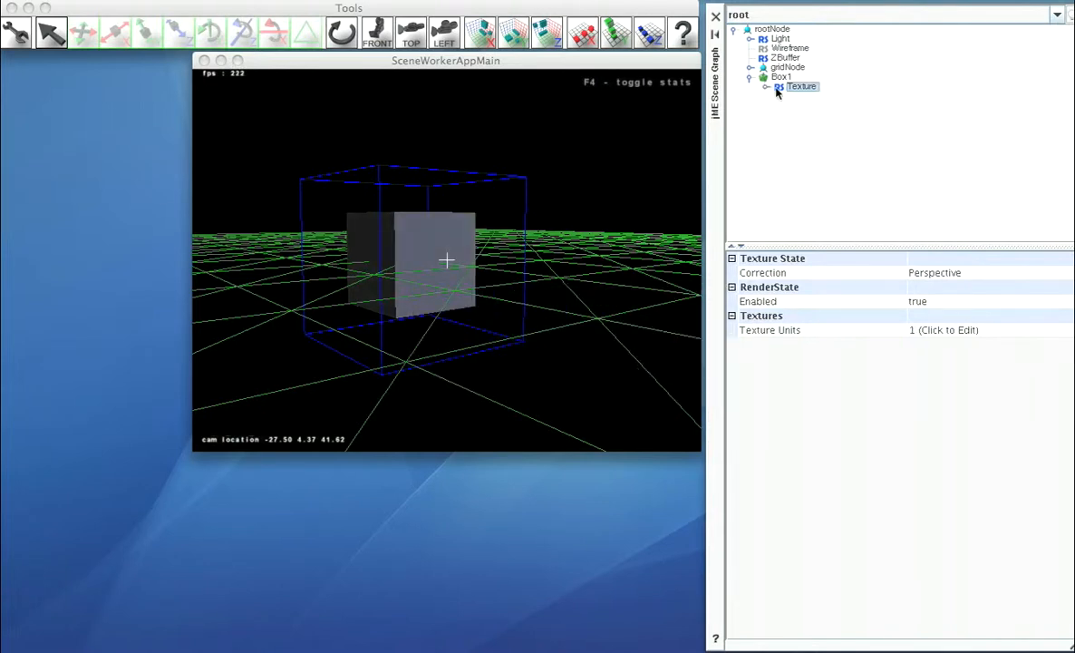
- Add a Box primitive to the RTT Scene node under Box1's Texture2D
left_click(783, 96)
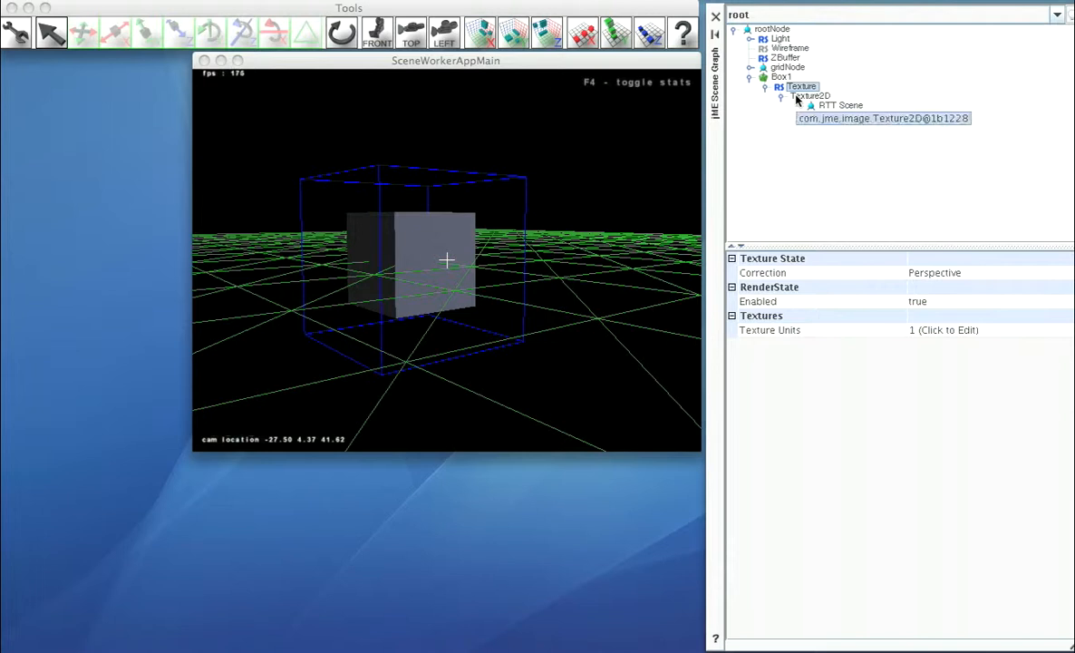
left_click(807, 96)
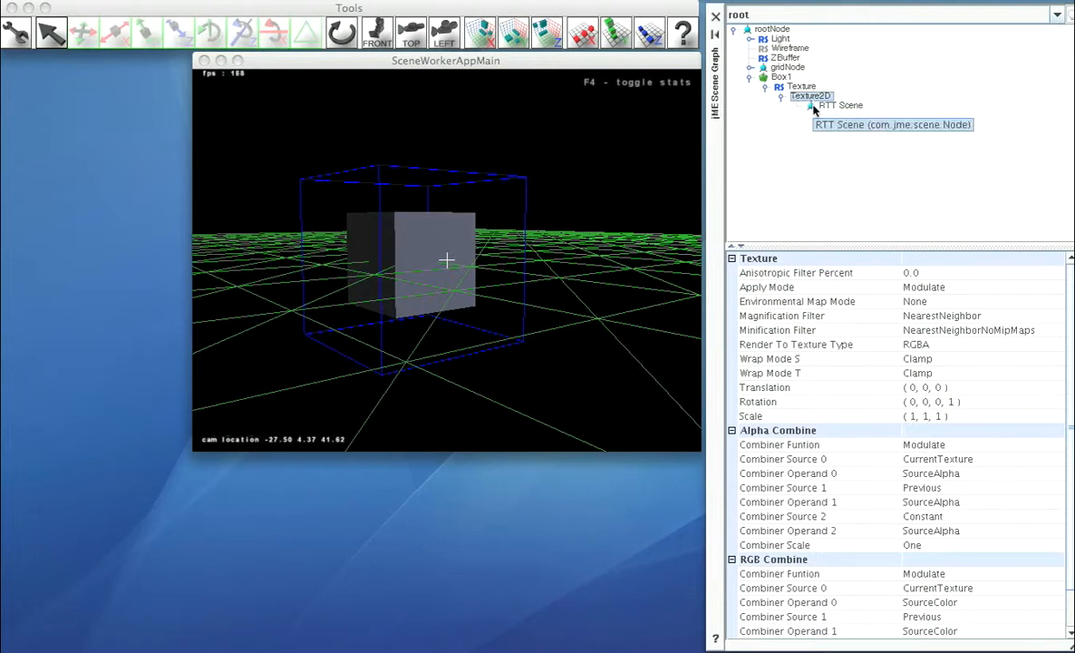
left_click(813, 106)
right_click(814, 106)
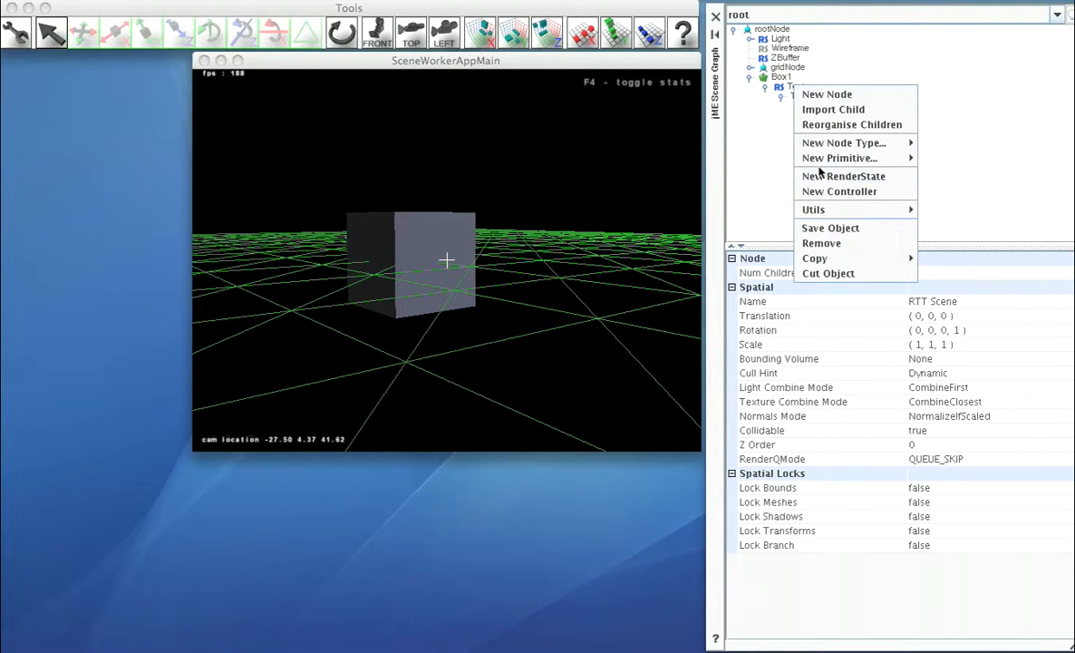
mouse_move(825, 160)
left_click(947, 188)
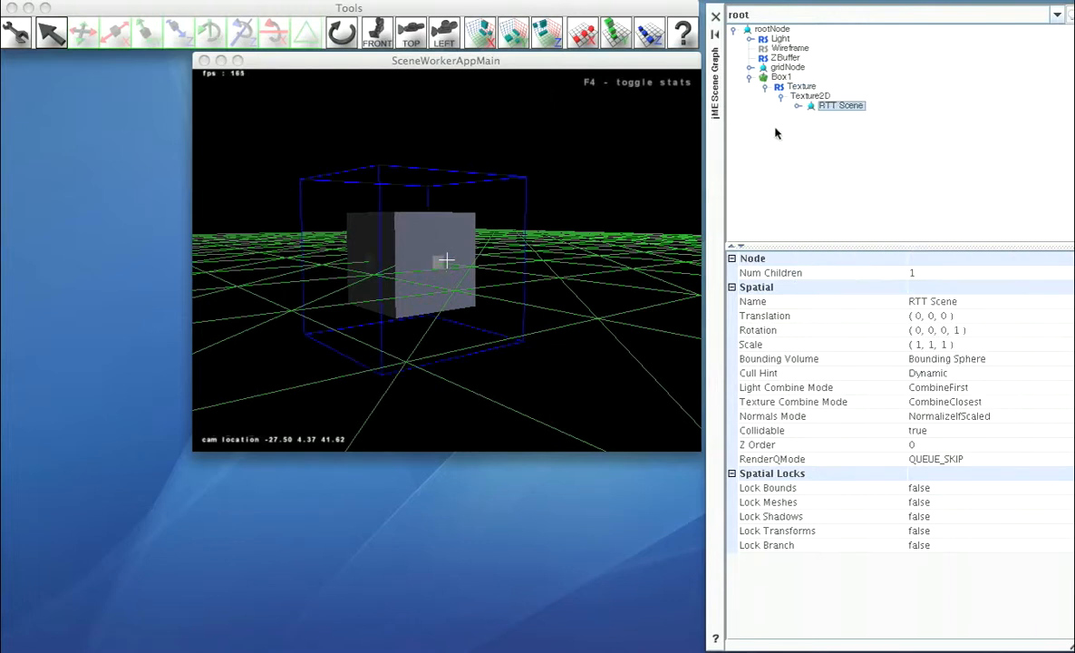
- Add a TextureState render state to the box inside the RTT Scene
left_click(798, 106)
left_click(843, 115)
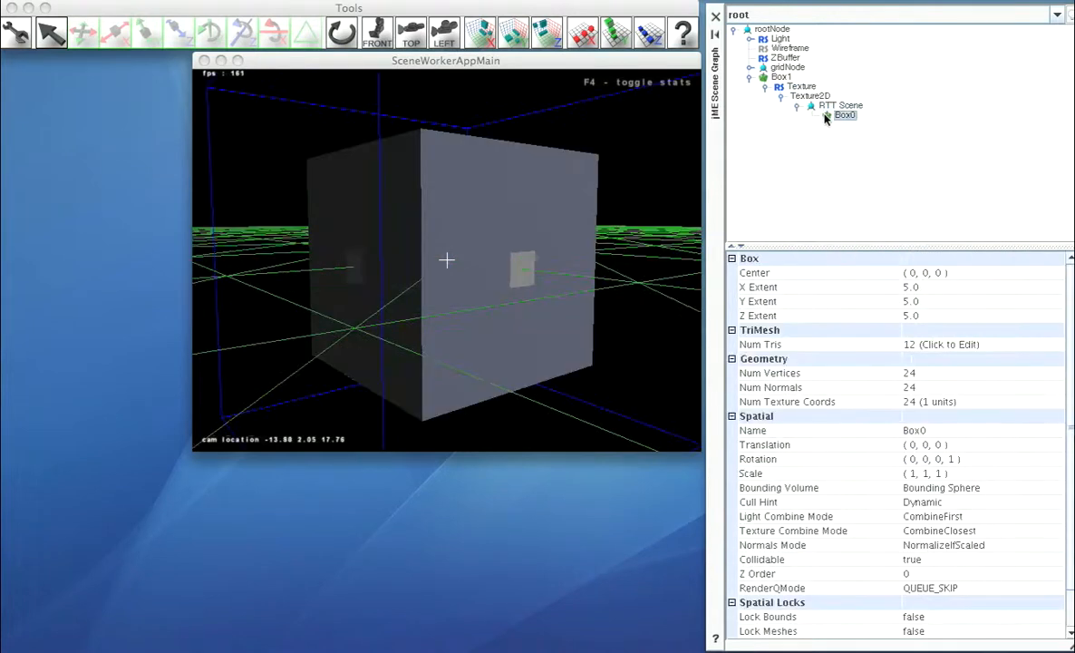
right_click(827, 116)
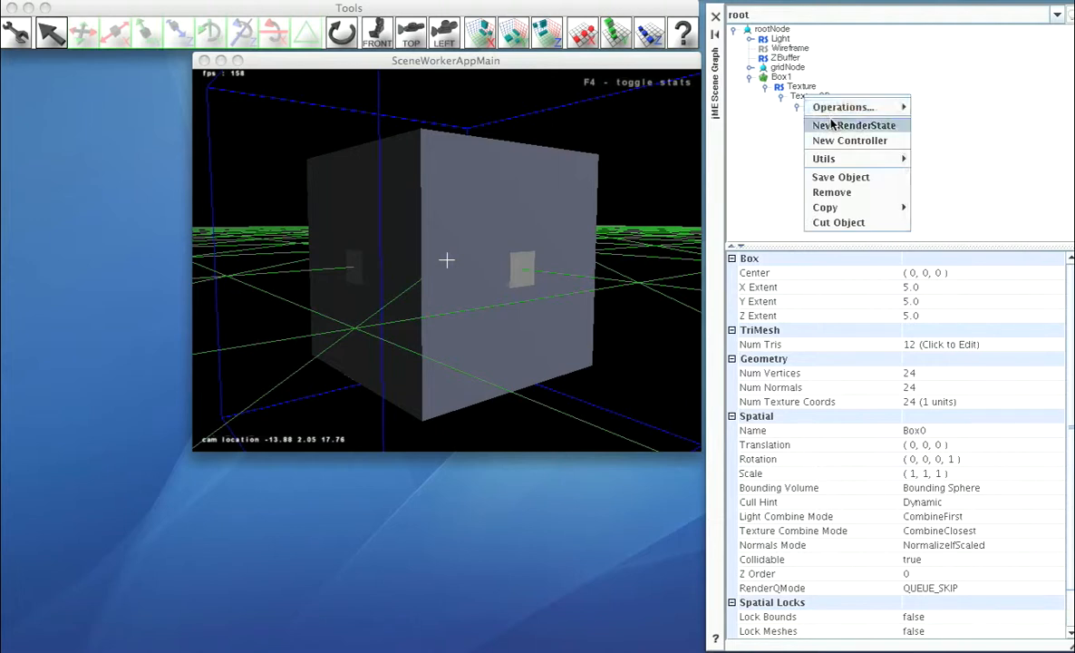
left_click(831, 126)
left_click(503, 312)
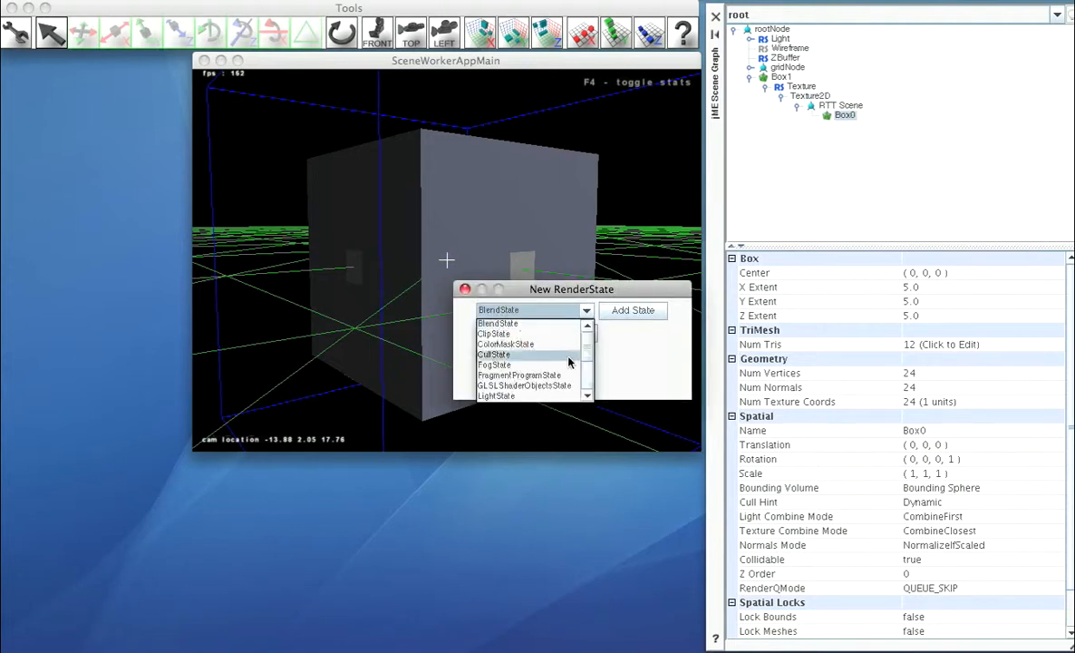
left_click(584, 357)
left_click(520, 366)
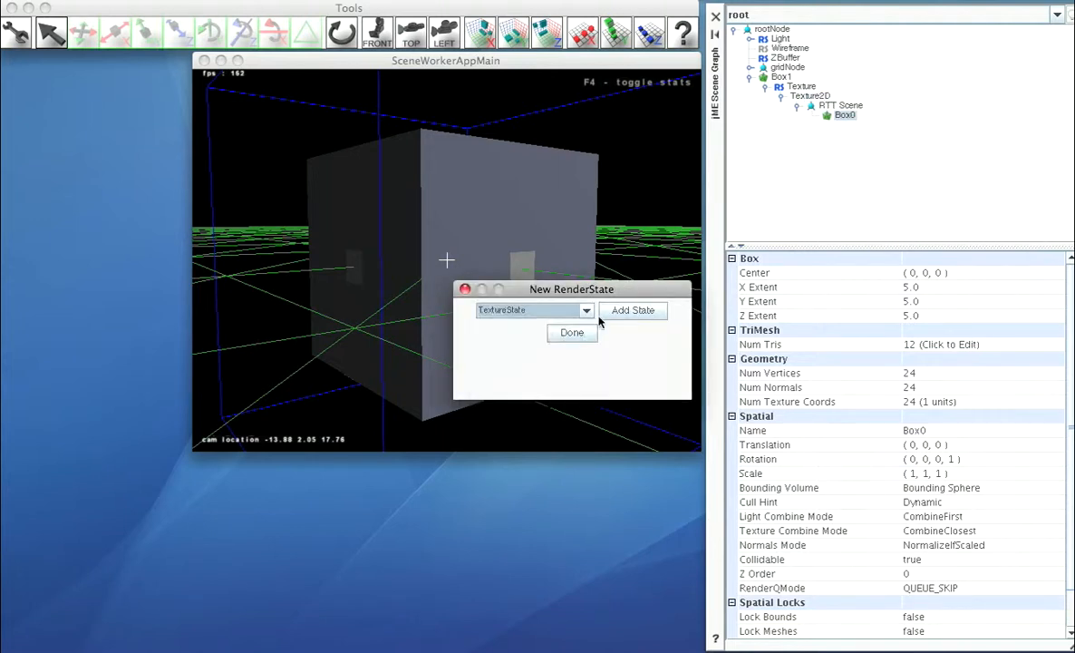
left_click(609, 311)
left_click(573, 331)
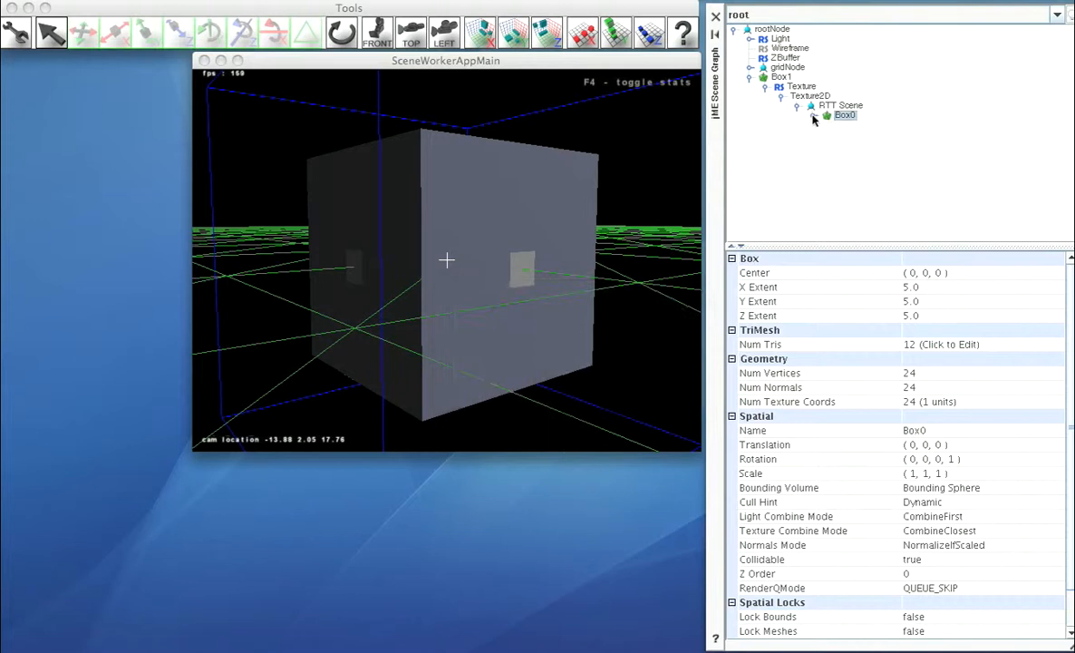
- Load dirt.jpg from the test data folders into the Texture state of Box0 and expand that state in the scene graph
left_click(813, 116)
right_click(841, 126)
left_click(861, 117)
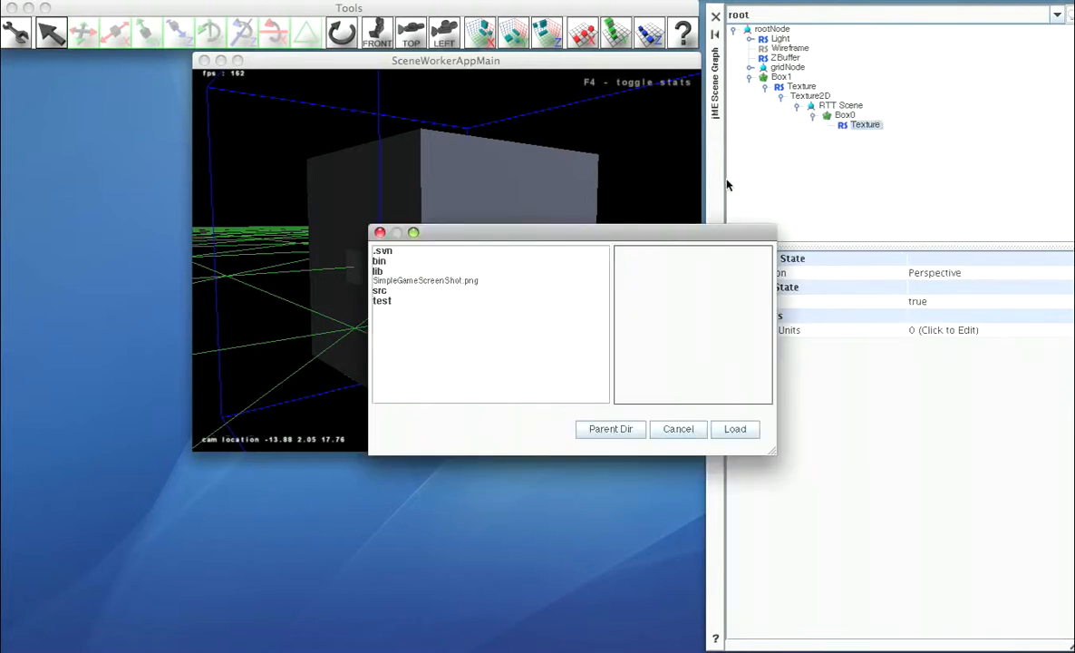
left_click(381, 300)
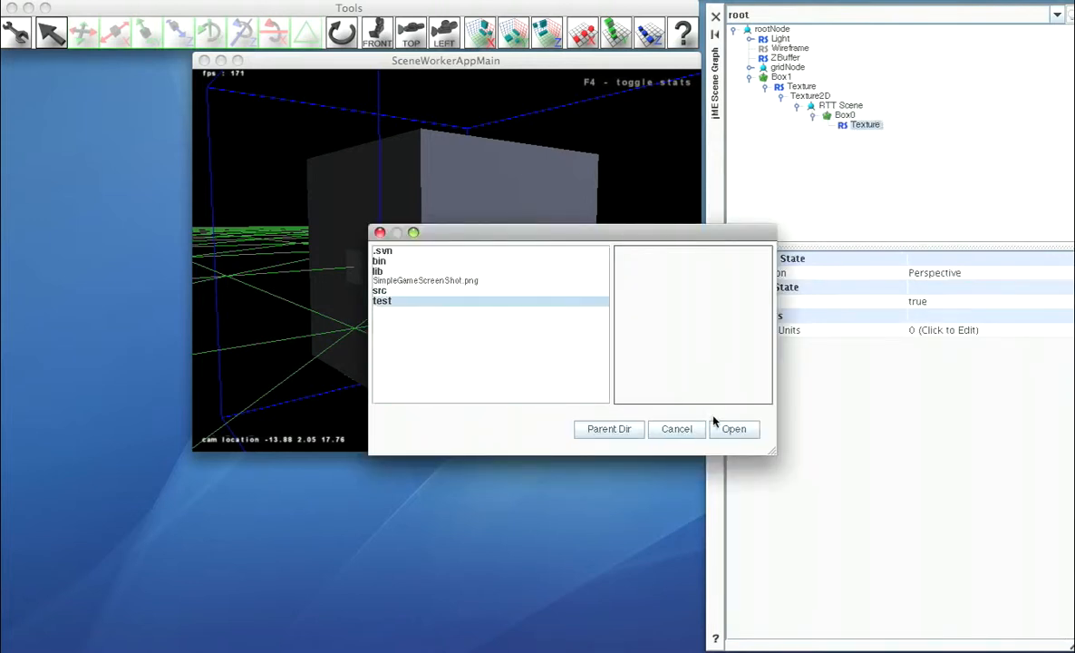
left_click(733, 428)
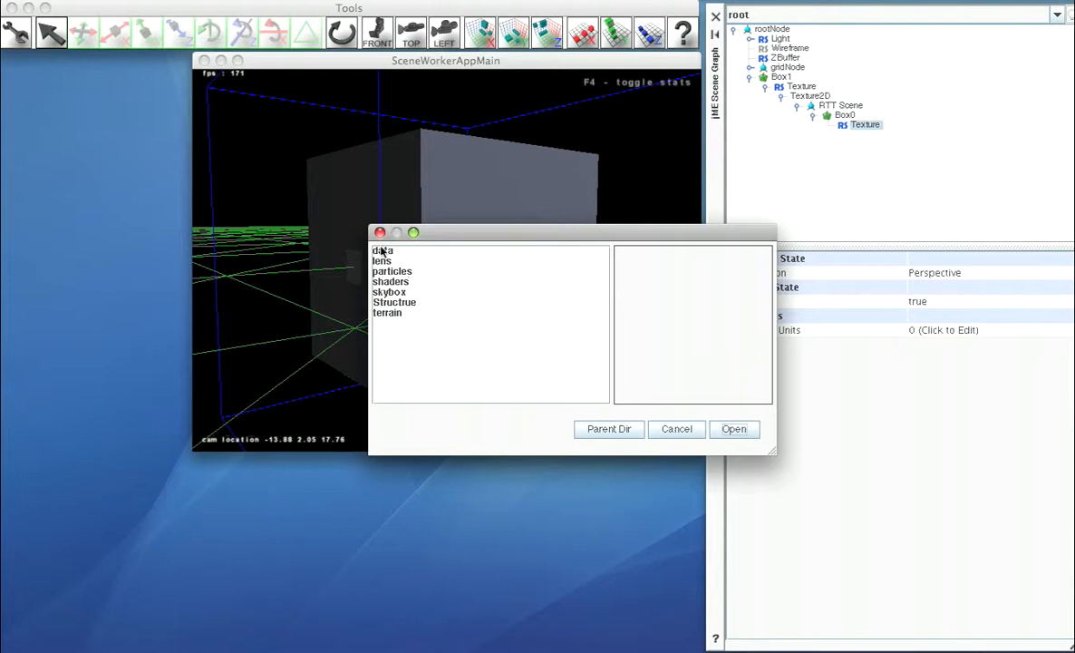
left_click(382, 257)
left_click(731, 428)
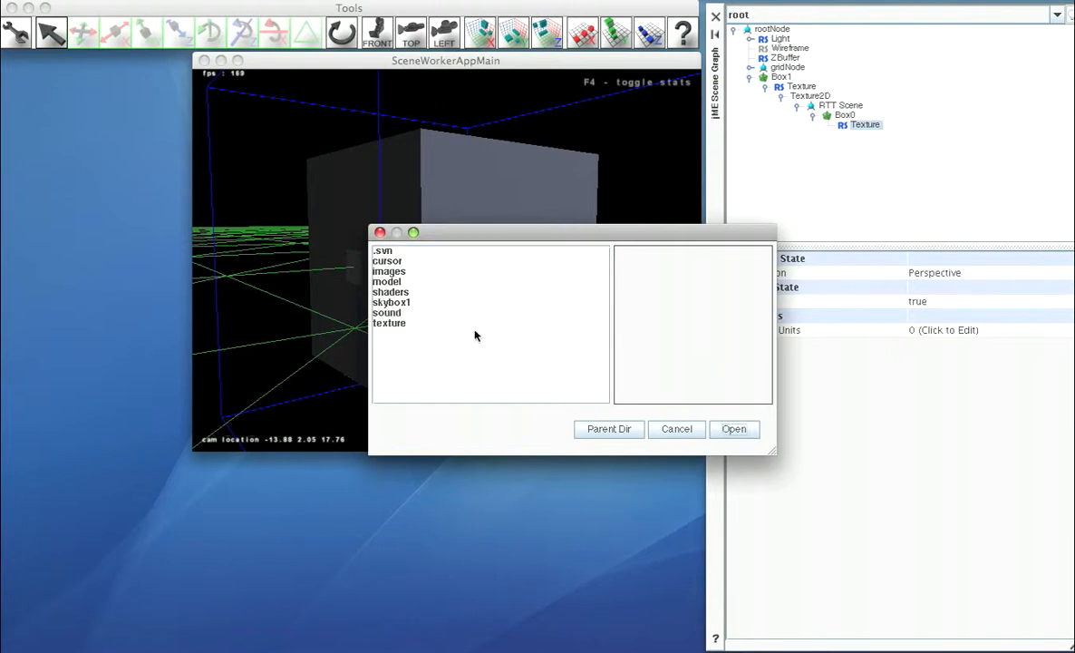
left_click(514, 373)
left_click(725, 436)
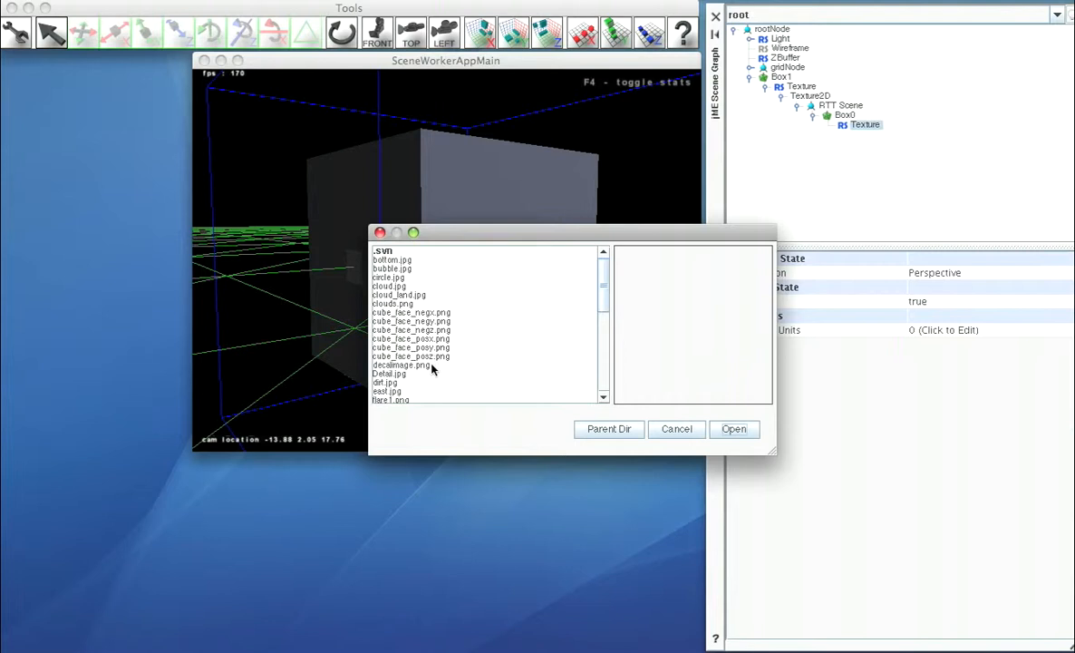
left_click(394, 391)
left_click(395, 384)
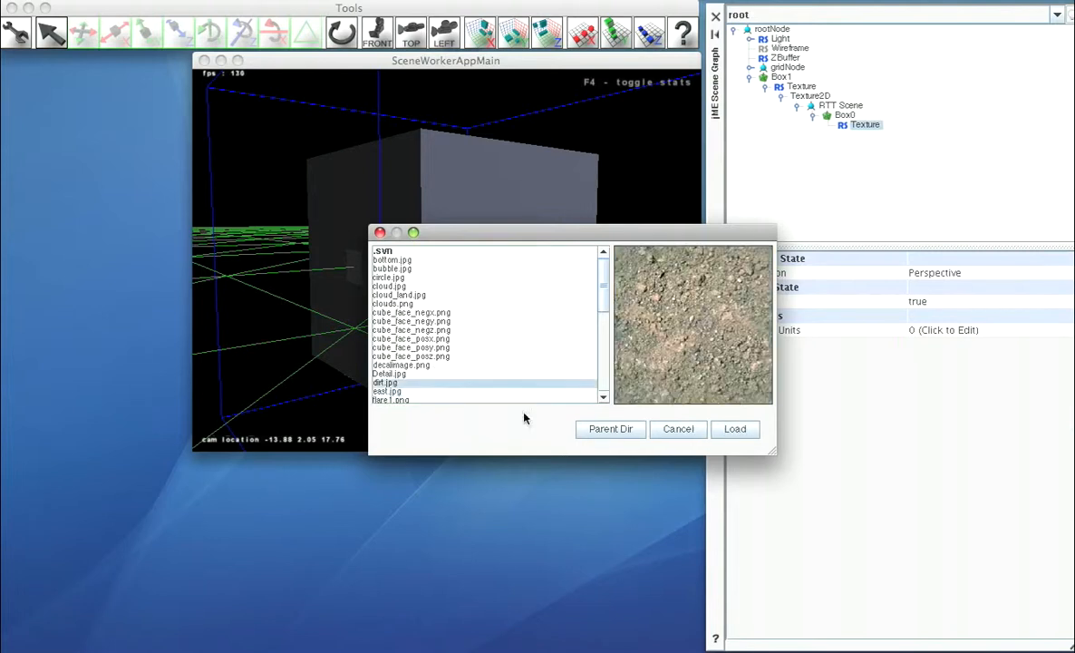
left_click(734, 433)
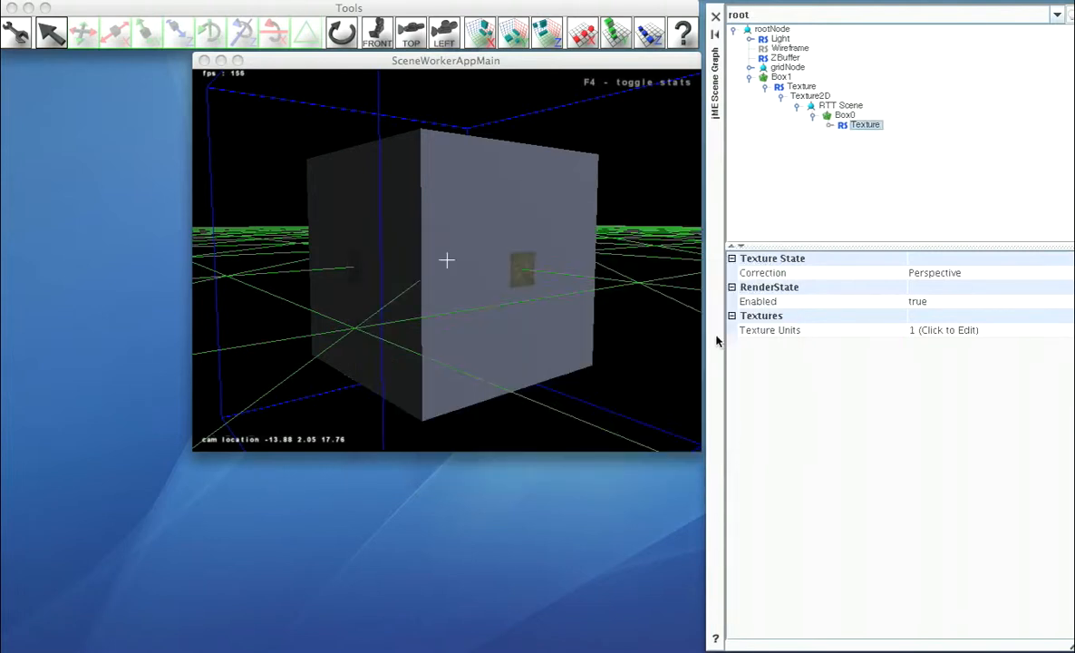
left_click(827, 126)
- Modify the RTT camera of Box1's Texture2D, lowering its camera location Z to 28.0
left_click(825, 107)
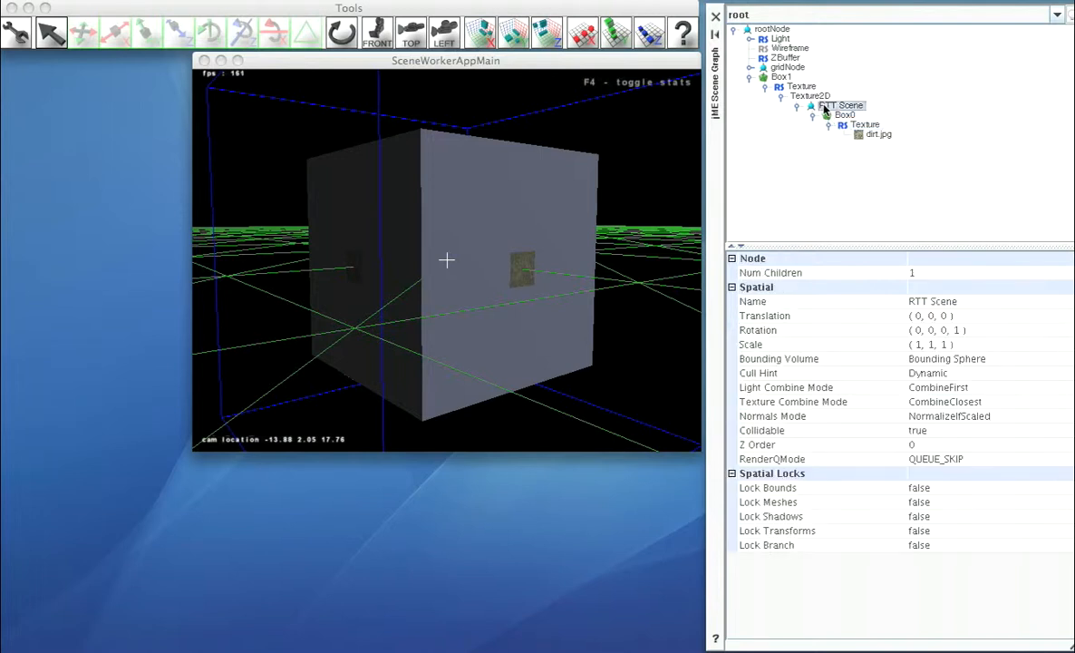
left_click(816, 96)
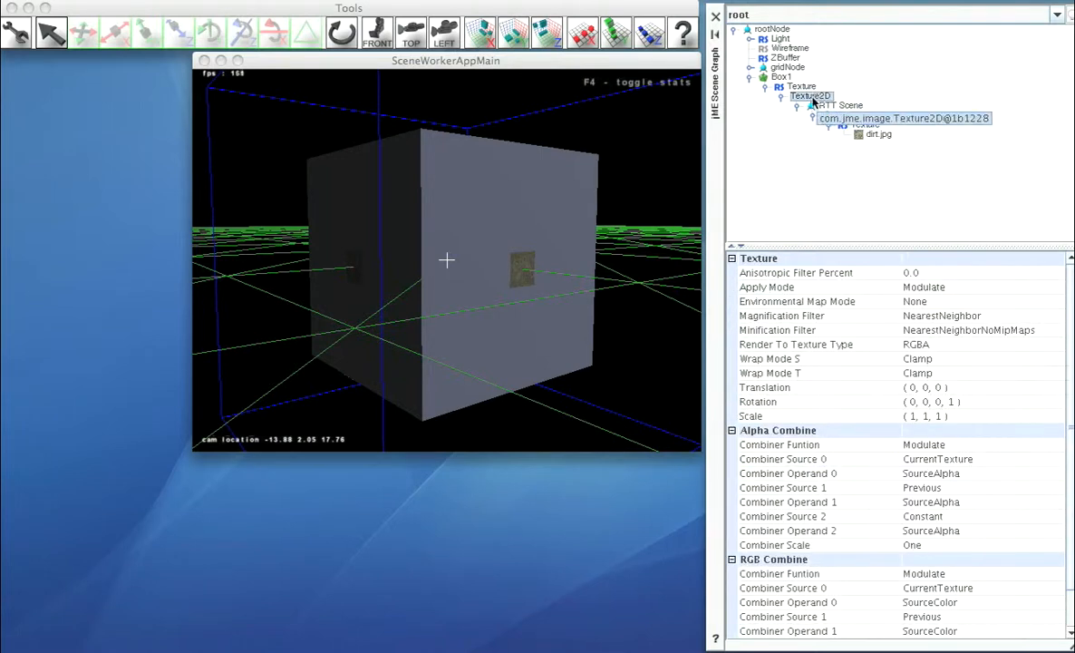
right_click(813, 102)
left_click(798, 86)
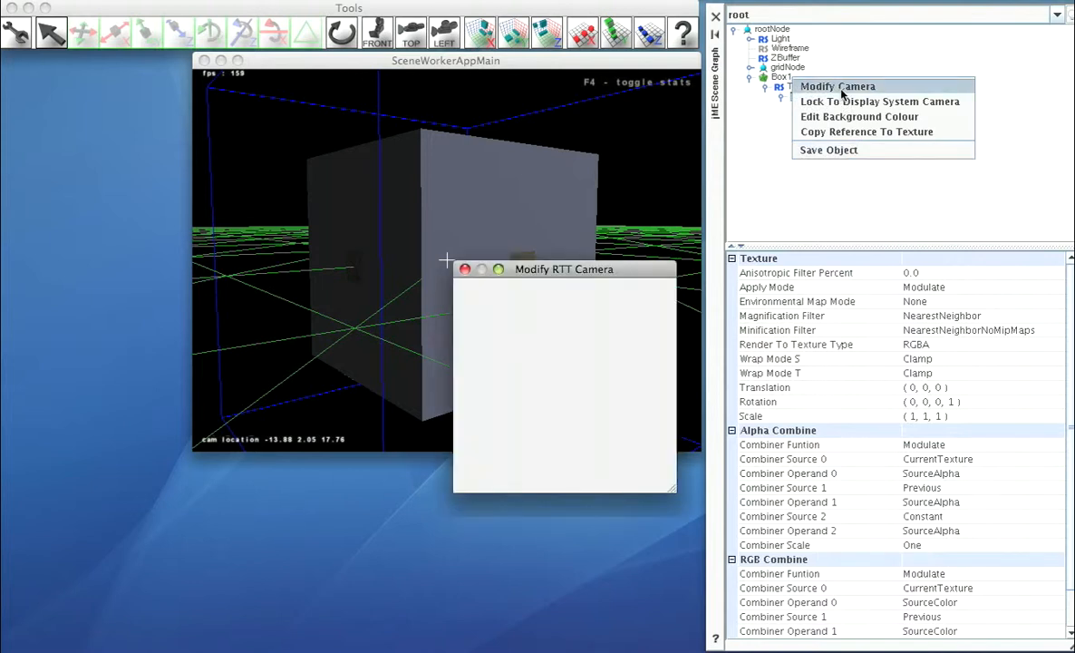
double_click(598, 306)
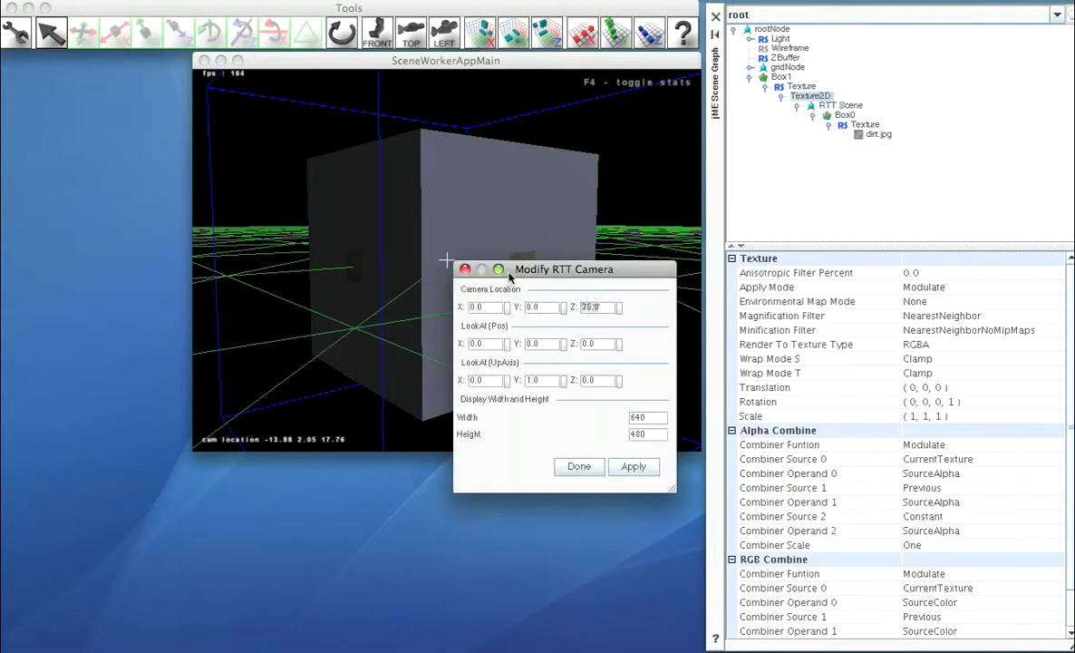
left_click_drag(544, 269, 676, 278)
left_click(765, 475)
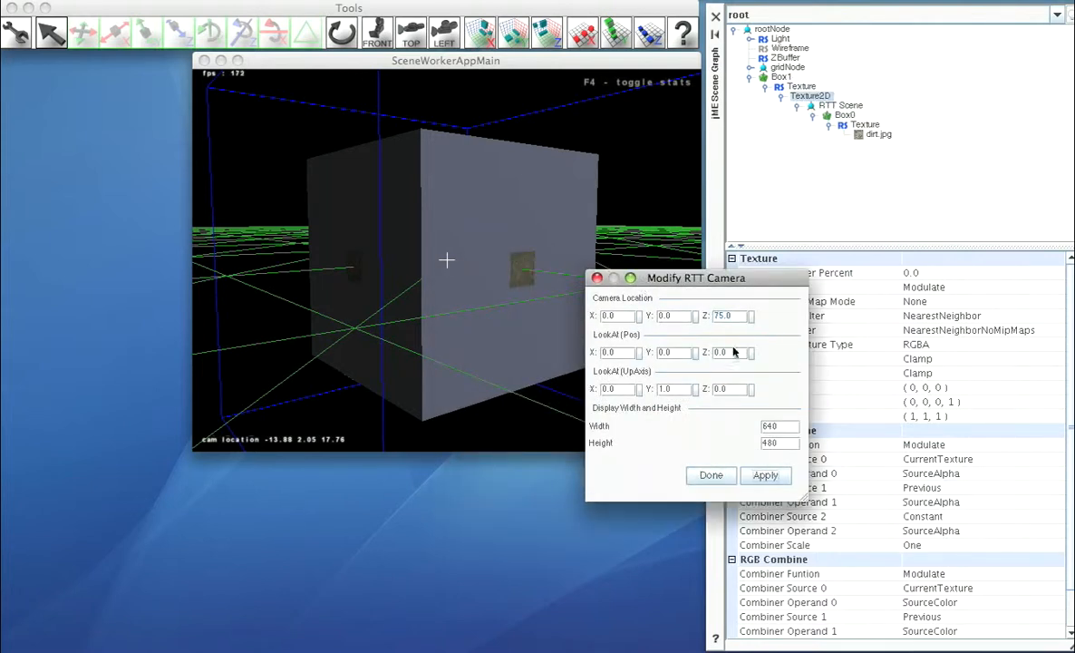
left_click_drag(751, 316, 785, 651)
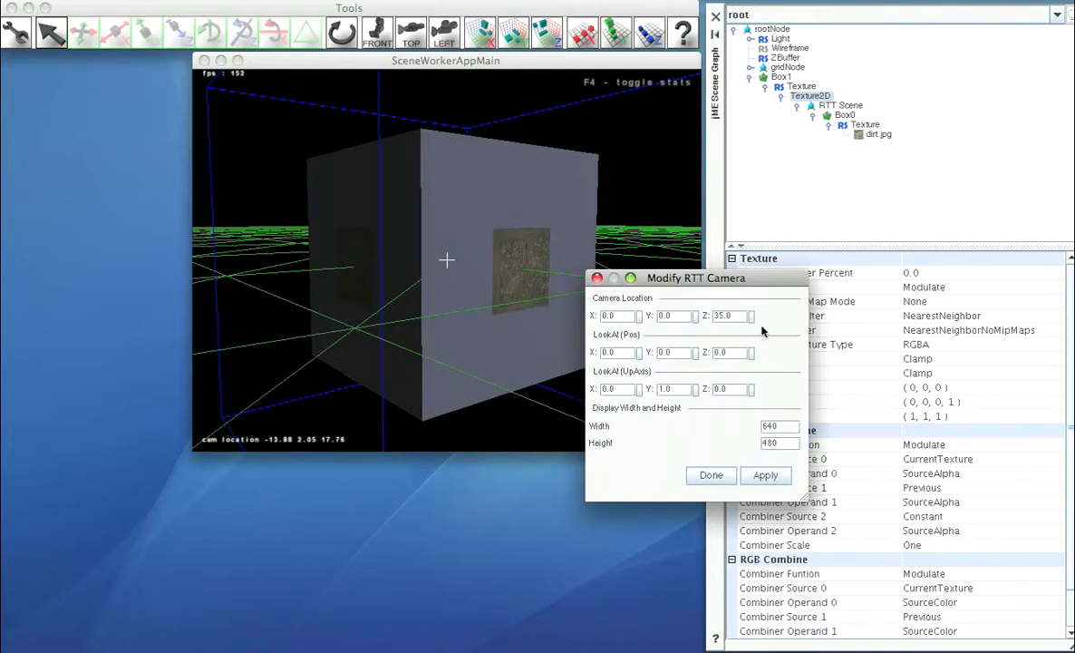
left_click_drag(751, 318, 760, 384)
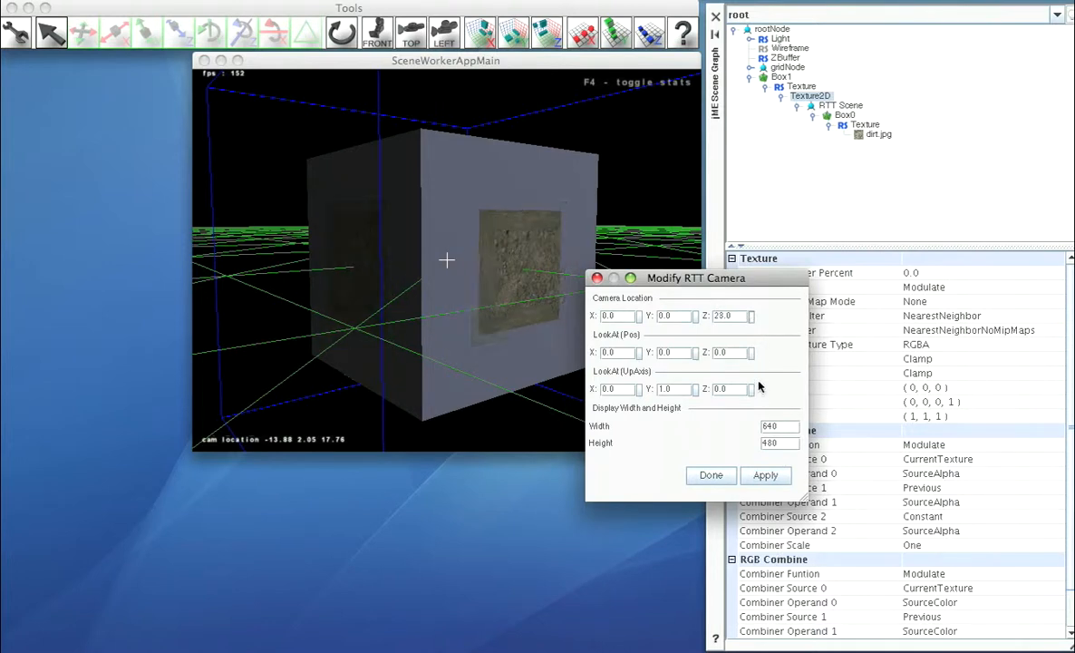
left_click(700, 474)
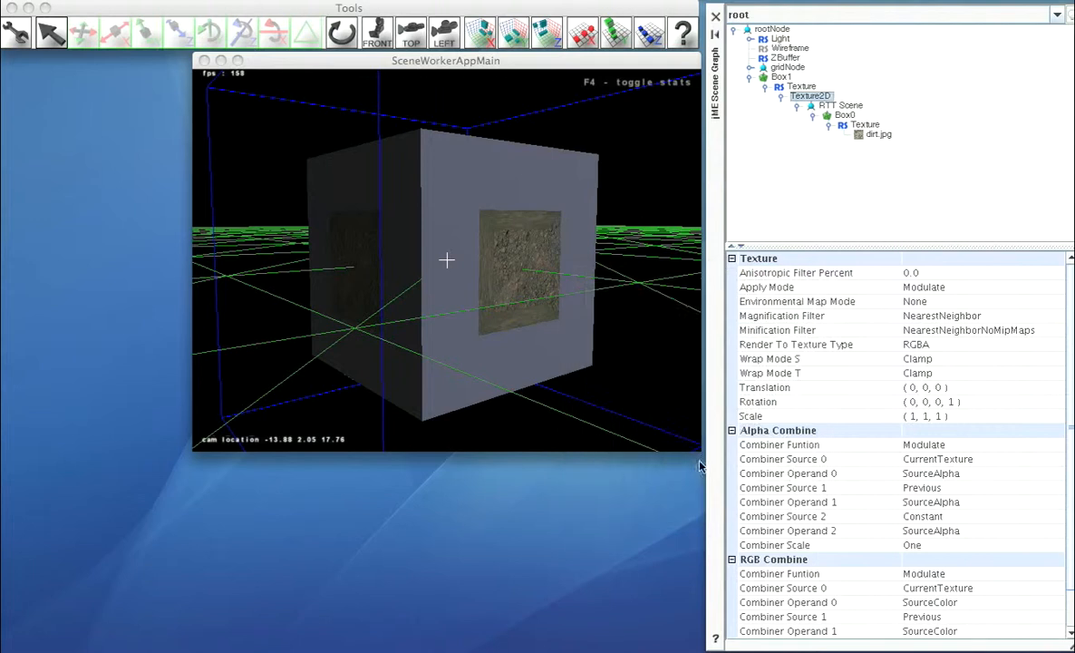
- Add a SpatialTransformer controller to Box0 inside the RTT Scene
left_click(847, 116)
right_click(845, 116)
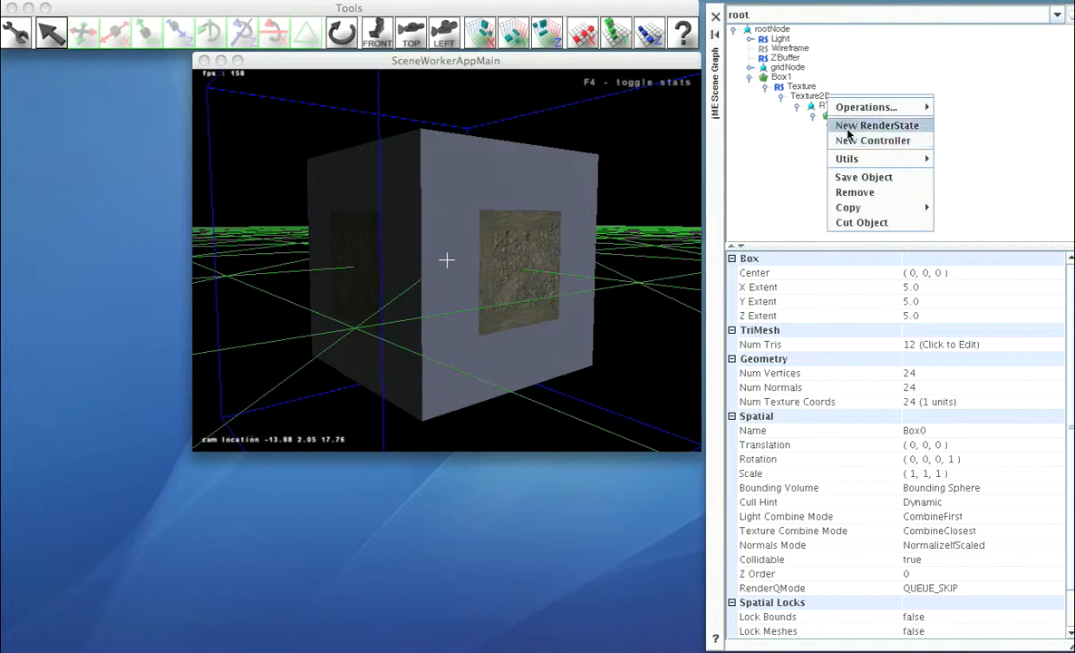
left_click(852, 141)
left_click(616, 312)
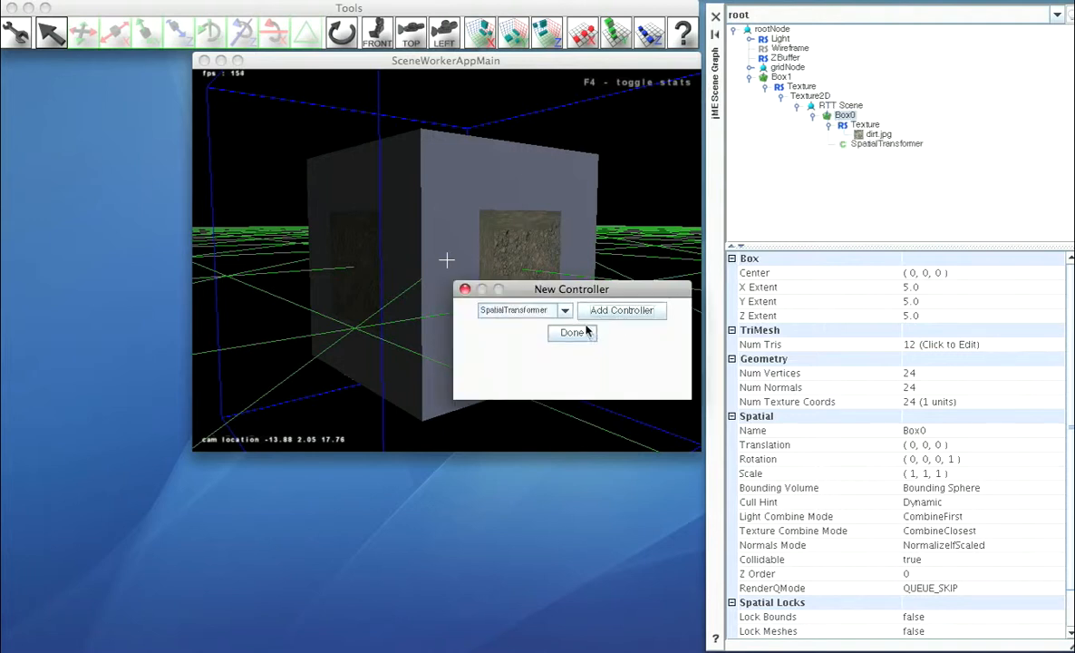
left_click(571, 333)
- Create a new key frame at time 2 in the key frames of Box0's SpatialTransformer
right_click(854, 144)
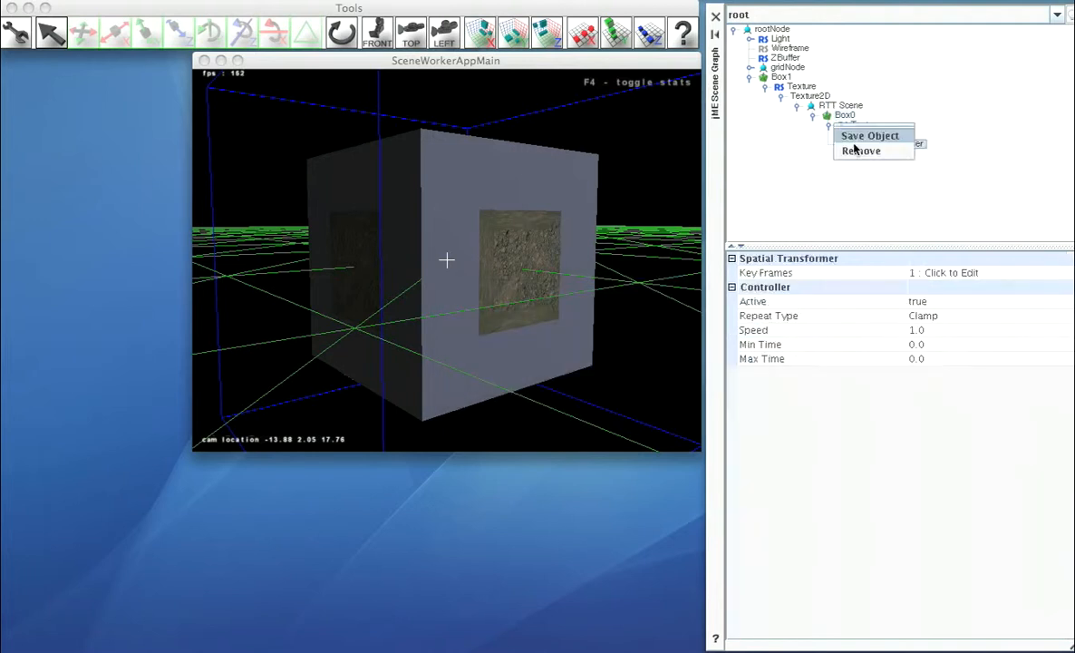
left_click(940, 272)
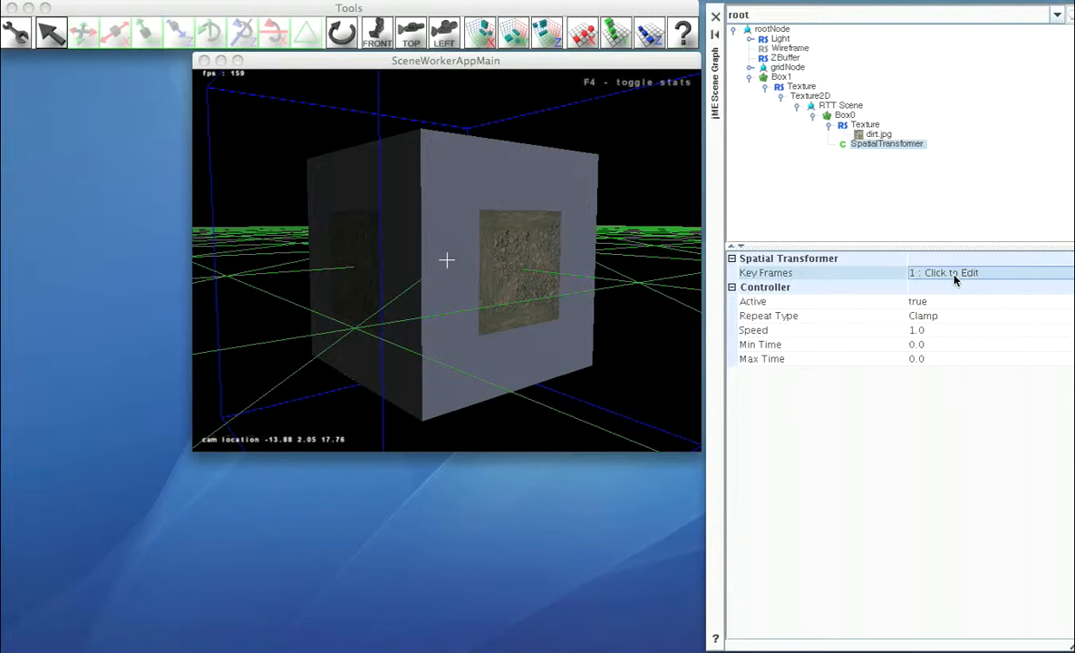
left_click(953, 275)
left_click(537, 363)
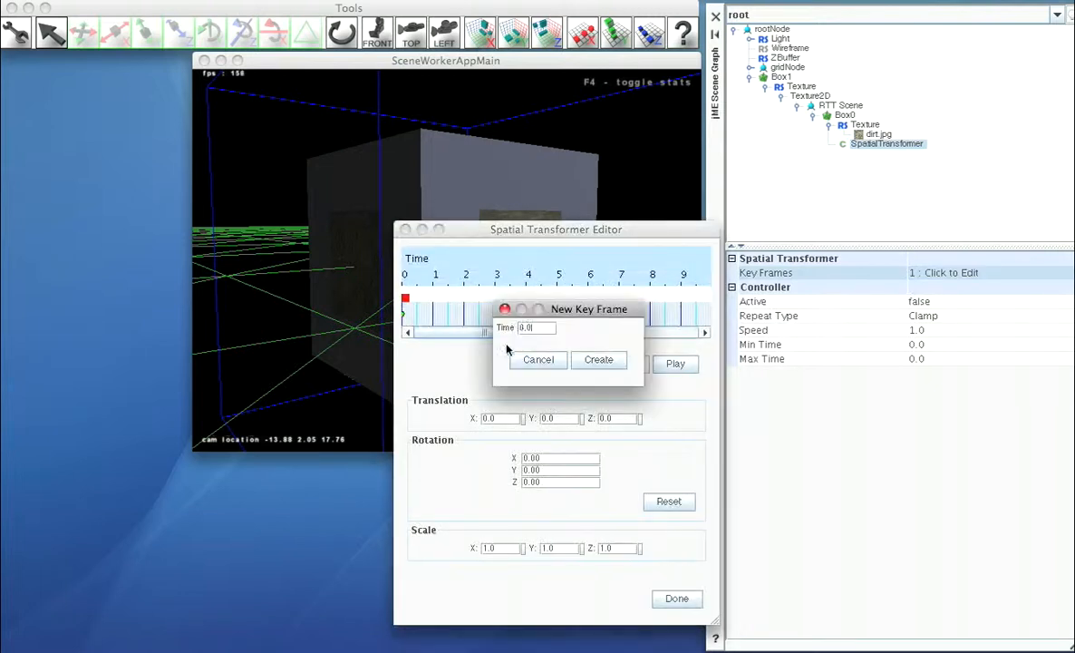
double_click(526, 327)
type("2")
left_click(598, 360)
- Set the Y rotation of the key frame at time 2 to 180 and the SpatialTransformer's repeat type to Cycle
left_click(464, 313)
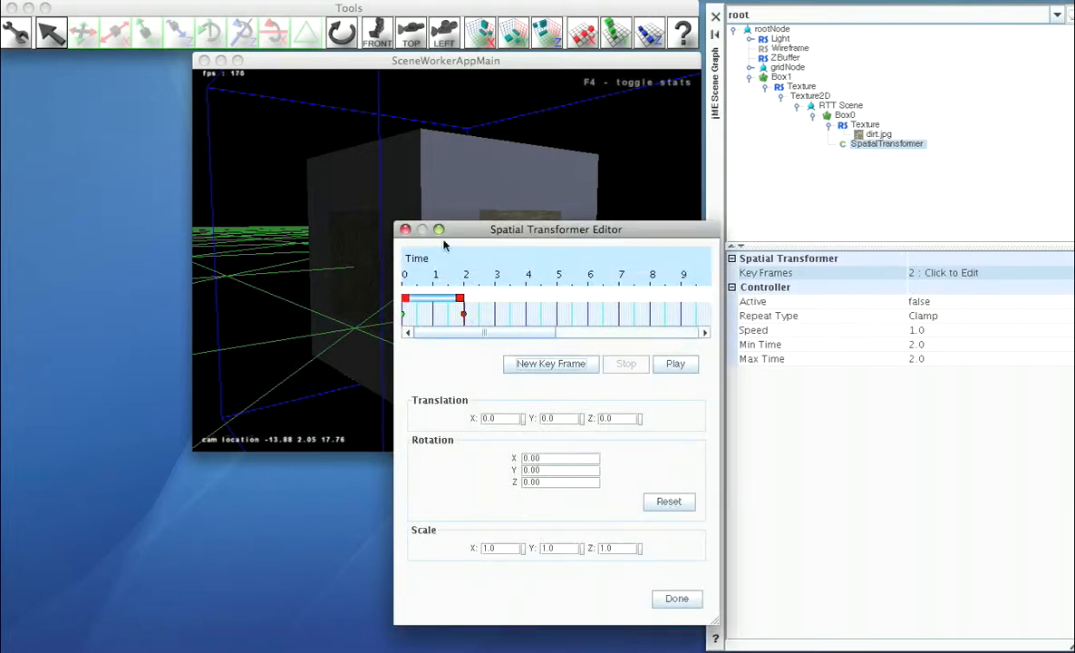
left_click_drag(459, 235, 661, 208)
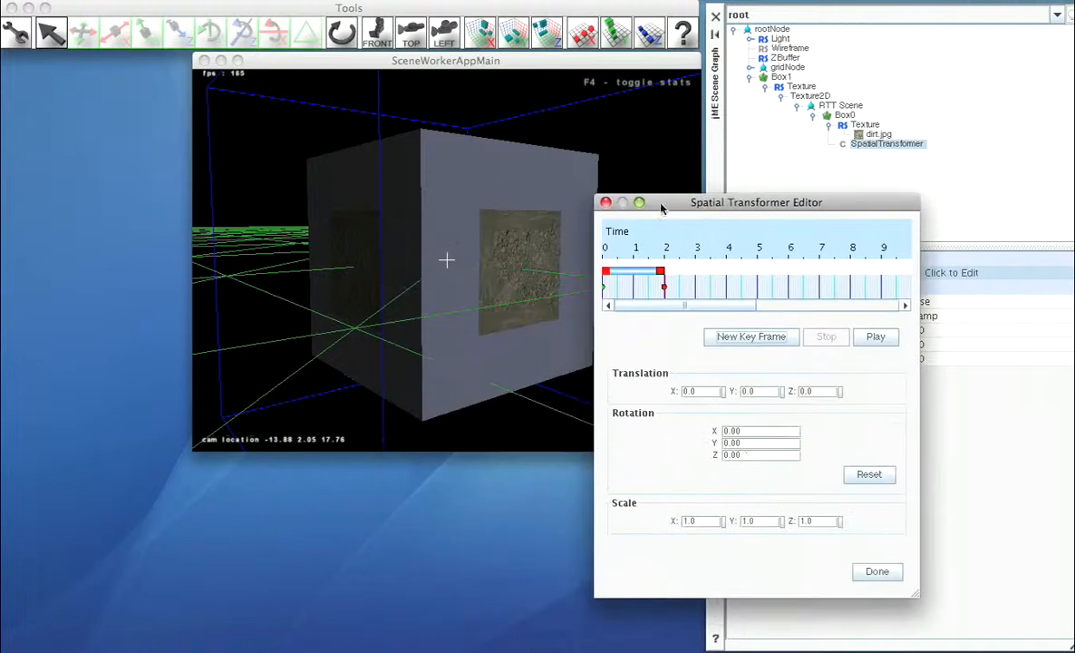
double_click(750, 443)
type("180")
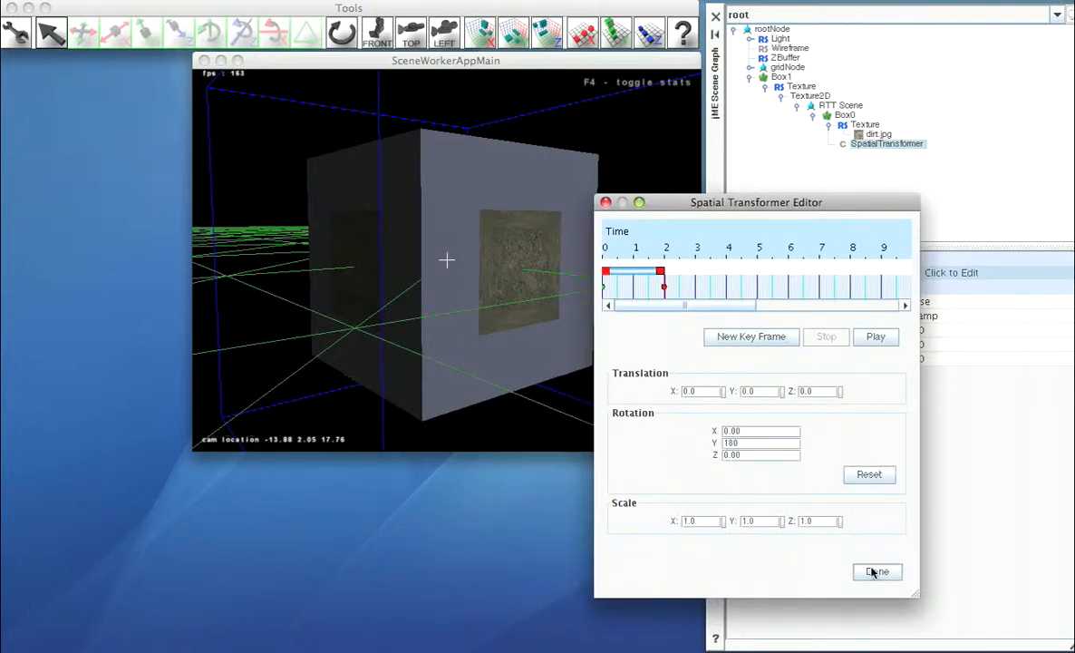
left_click(875, 571)
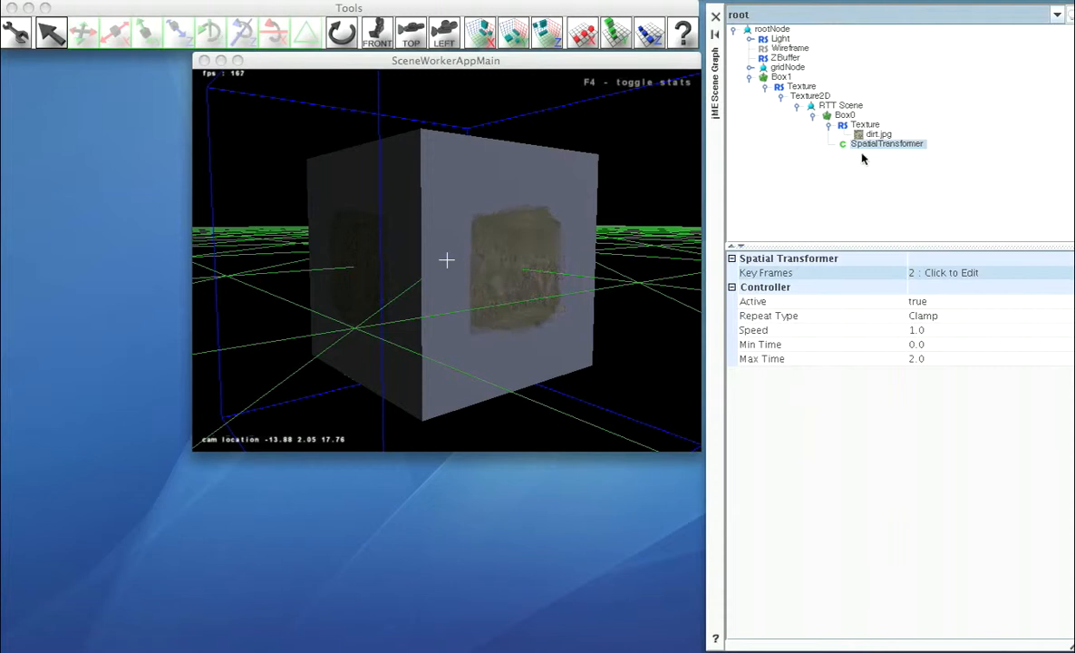
left_click(949, 314)
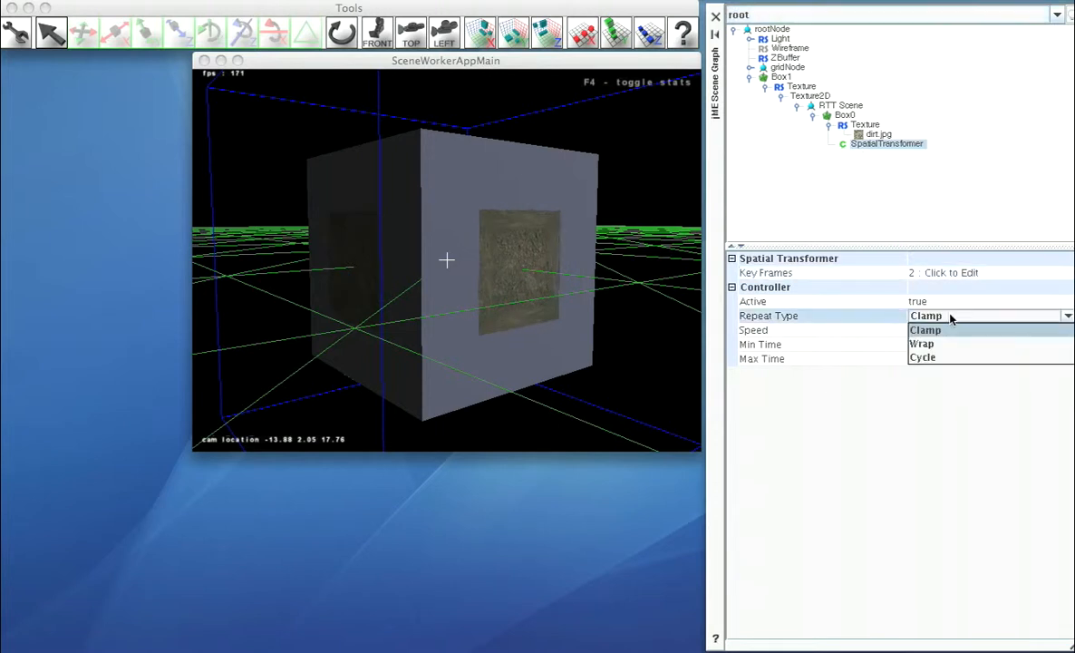
left_click(945, 361)
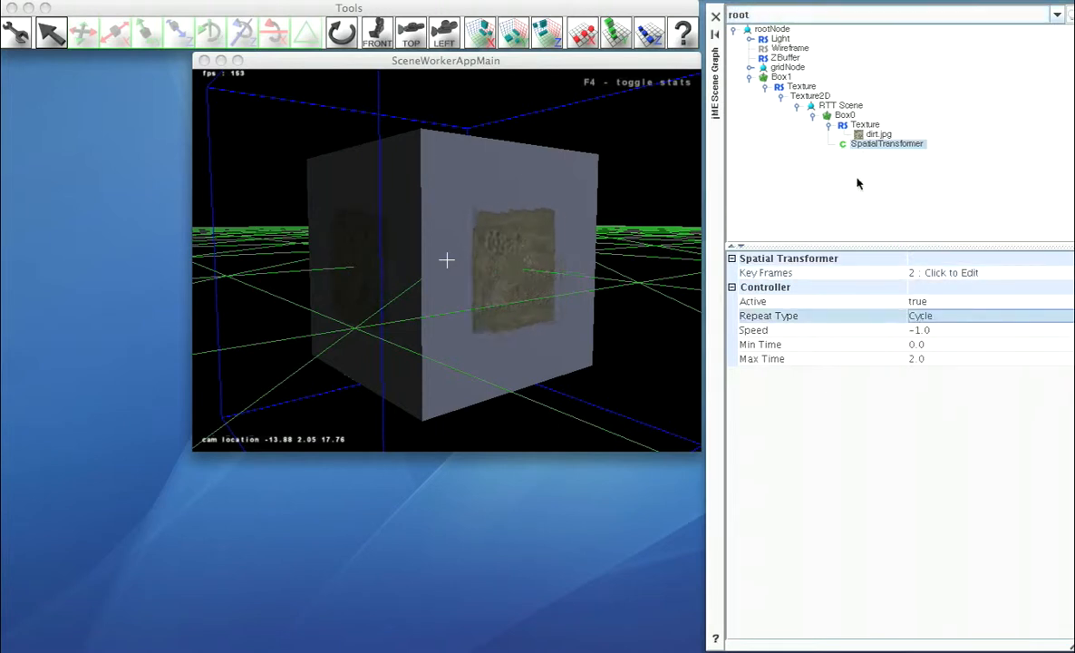
- Examine the animated dirt box rendered on Box1's face from a closer camera position
left_click(445, 143)
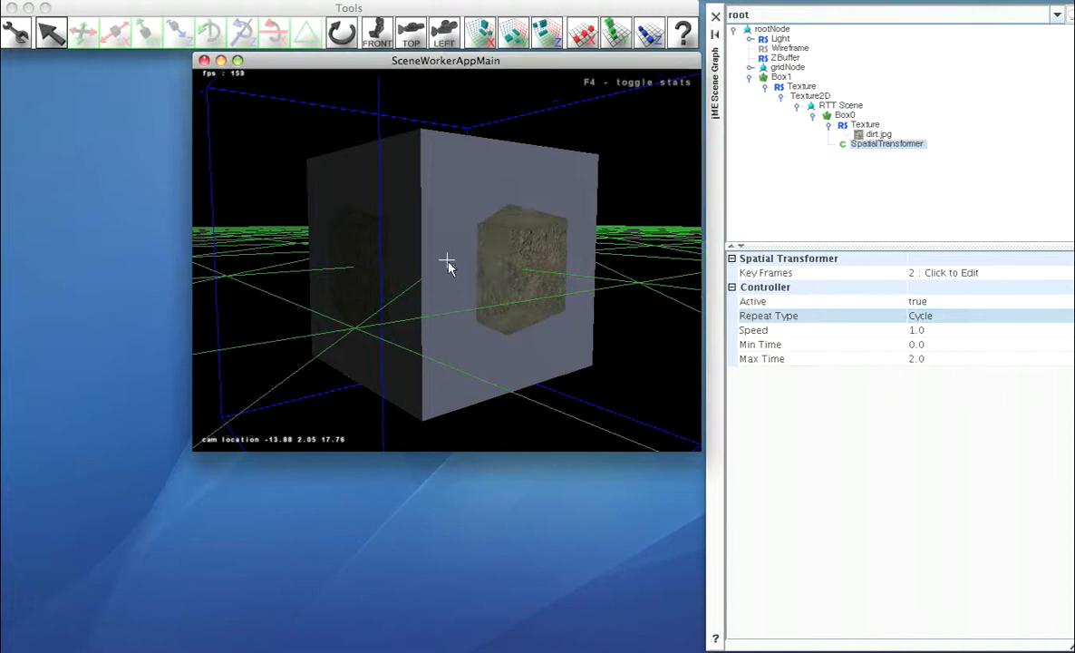
key("d")
key("d")
key("w")
mouse_move(441, 260)
right_mouse_down()
mouse_move(467, 265)
mouse_move(446, 260)
right_mouse_up()
key("w")
key("a")
key("s")
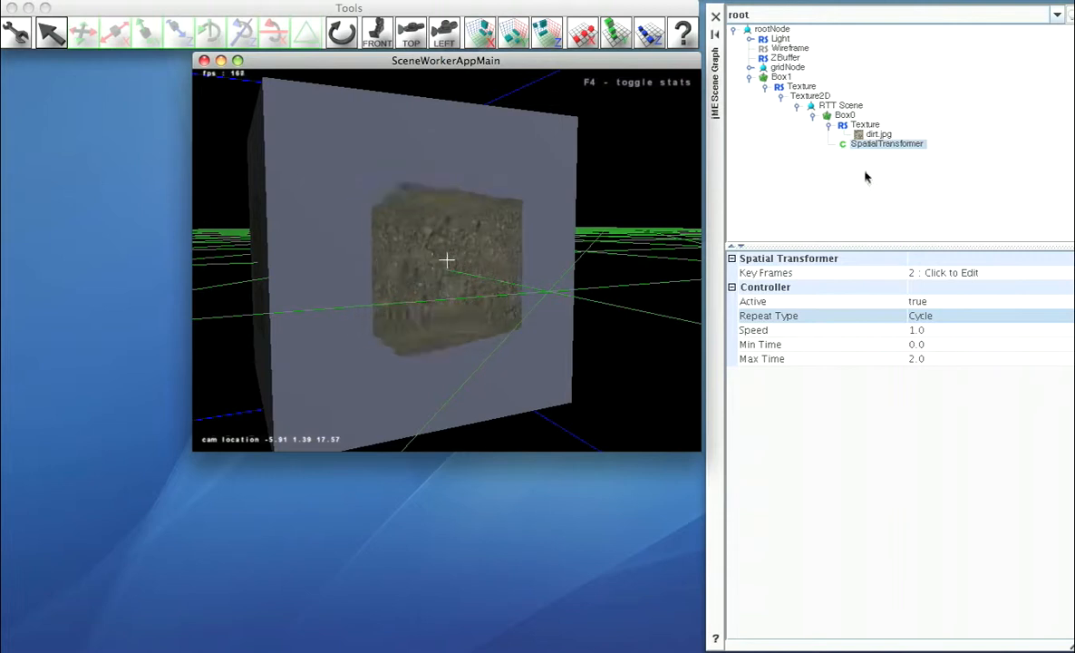
- Add a CullState render state to Box0 inside the RTT Scene
right_click(841, 118)
left_click(852, 126)
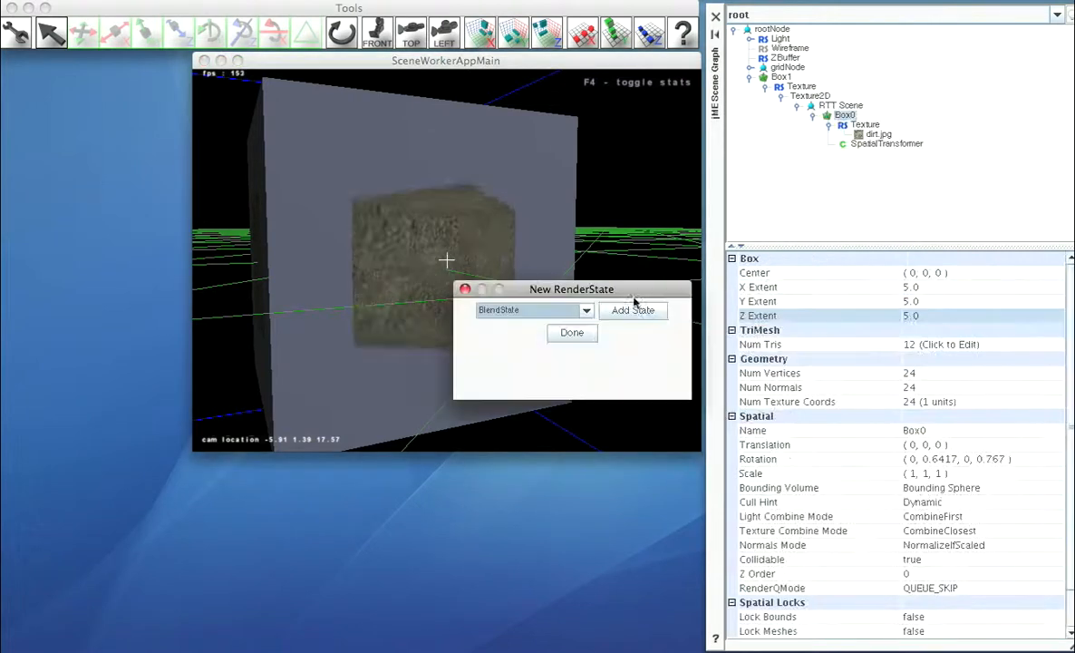
left_click(580, 312)
left_click(519, 343)
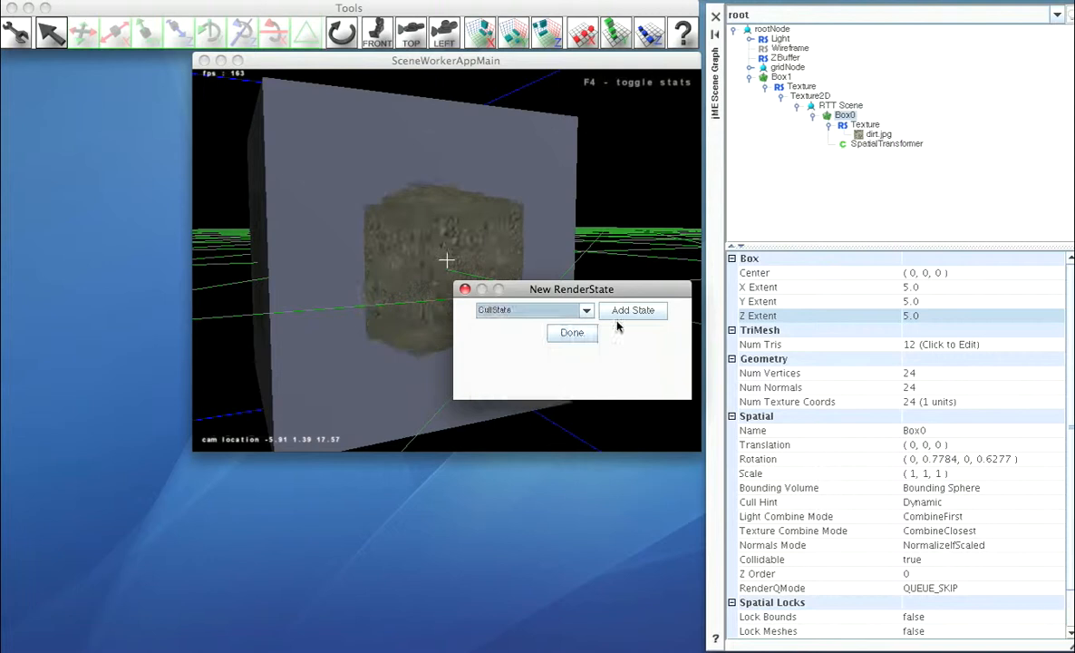
left_click(623, 311)
left_click(571, 332)
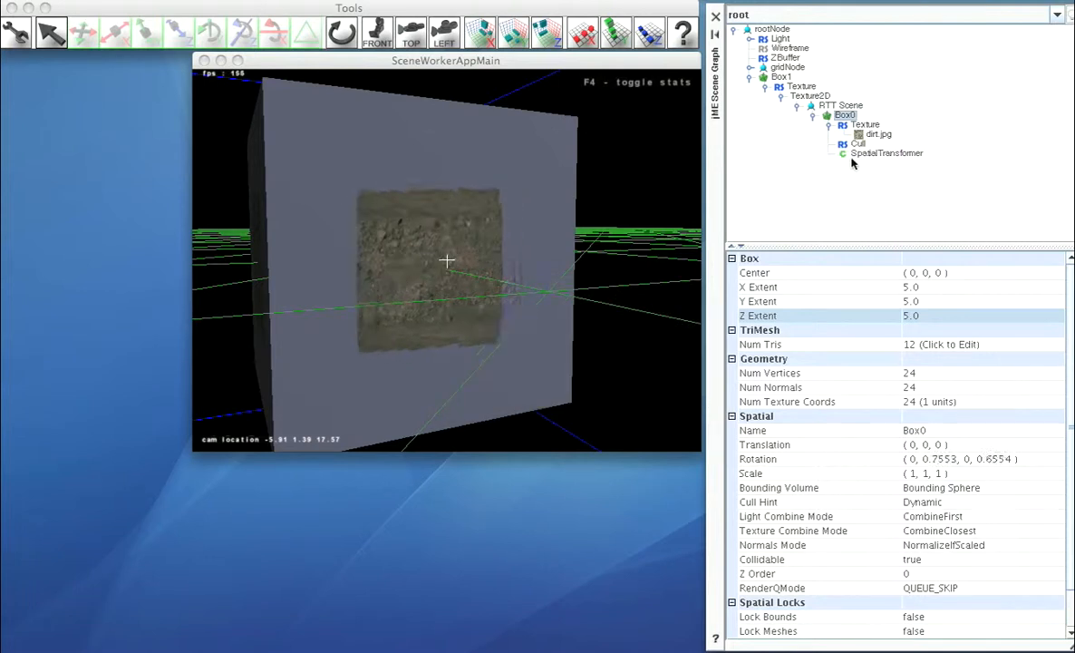
- Set the Face of Box0's Cull state to Back
left_click(857, 153)
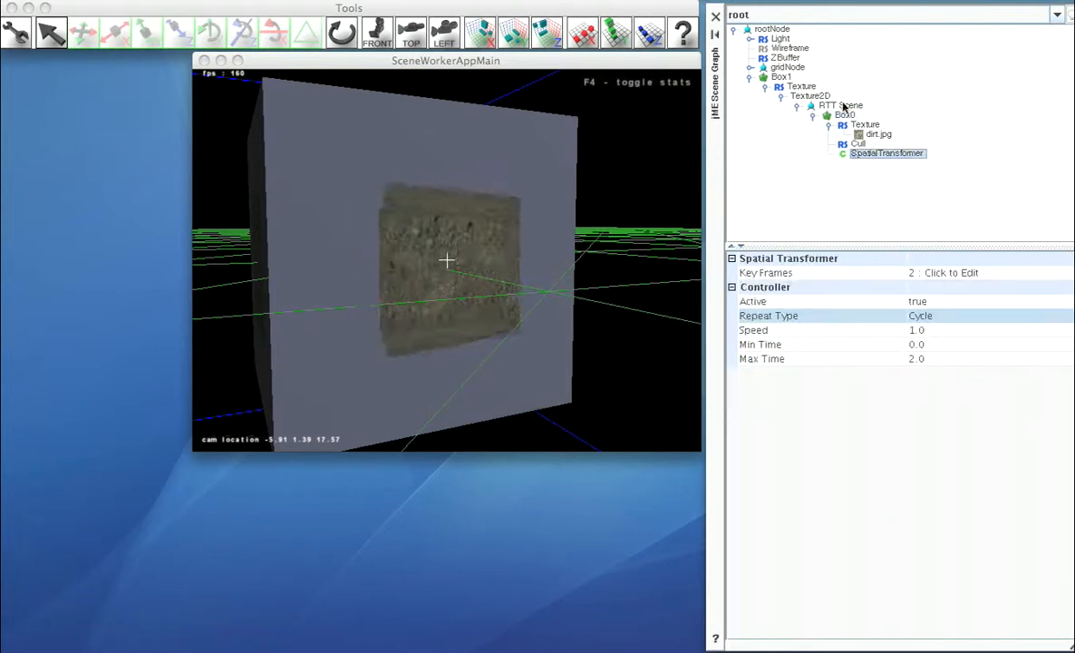
left_click(857, 144)
left_click(917, 273)
left_click(921, 273)
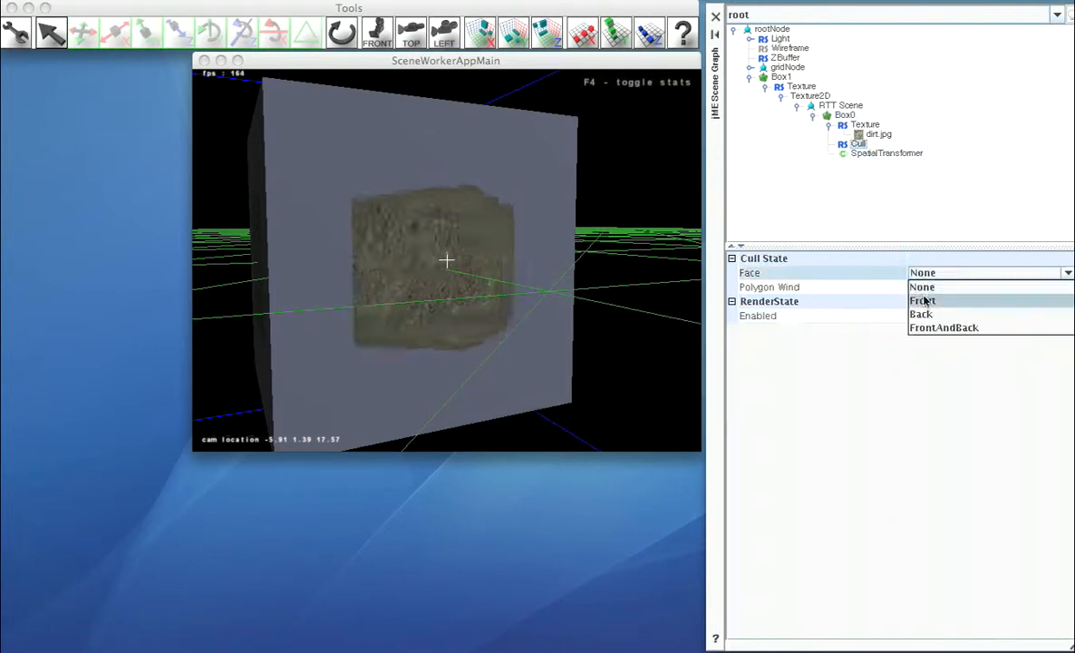
left_click(920, 314)
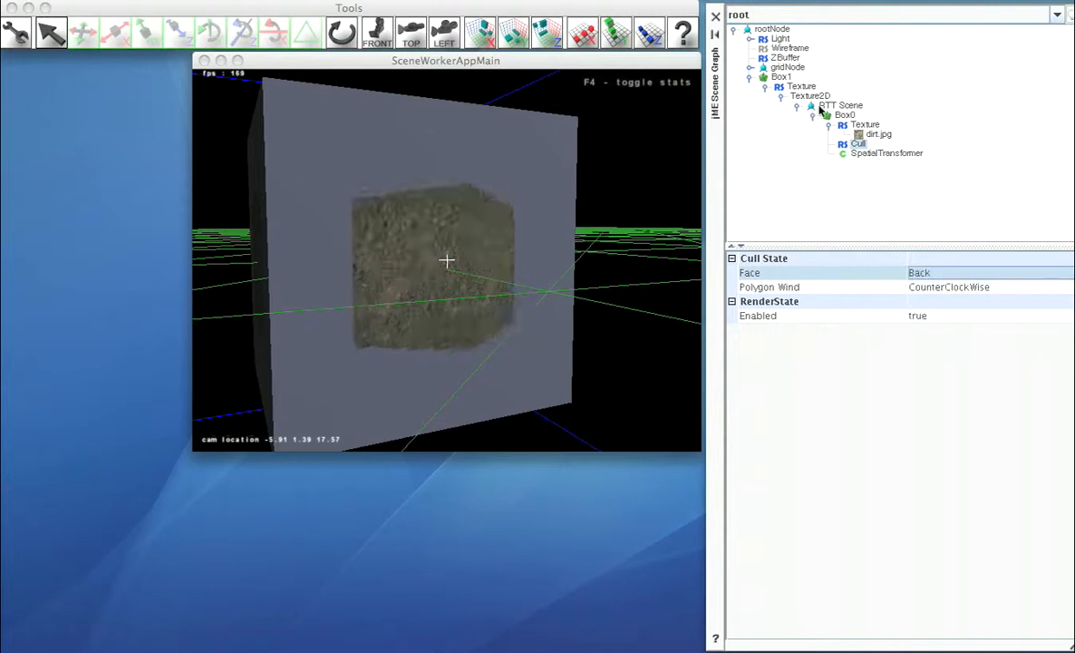
- Inspect the rendered texture on several faces of Box1 from a raised camera position farther away
left_click(445, 80)
right_click_drag(445, 81, 417, 72)
key("w")
key("w")
right_click_drag(447, 260, 435, 147)
key("s")
key("s")
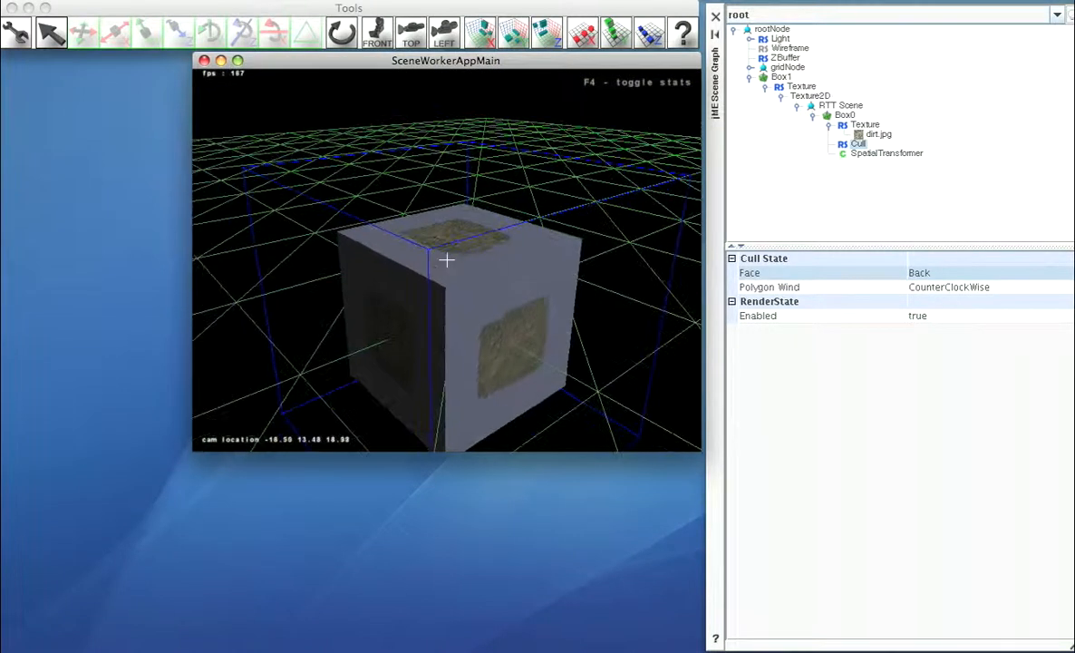
- Set the background colour of Box1's Texture2D to black, with red, green and blue at 0.00
left_click(804, 96)
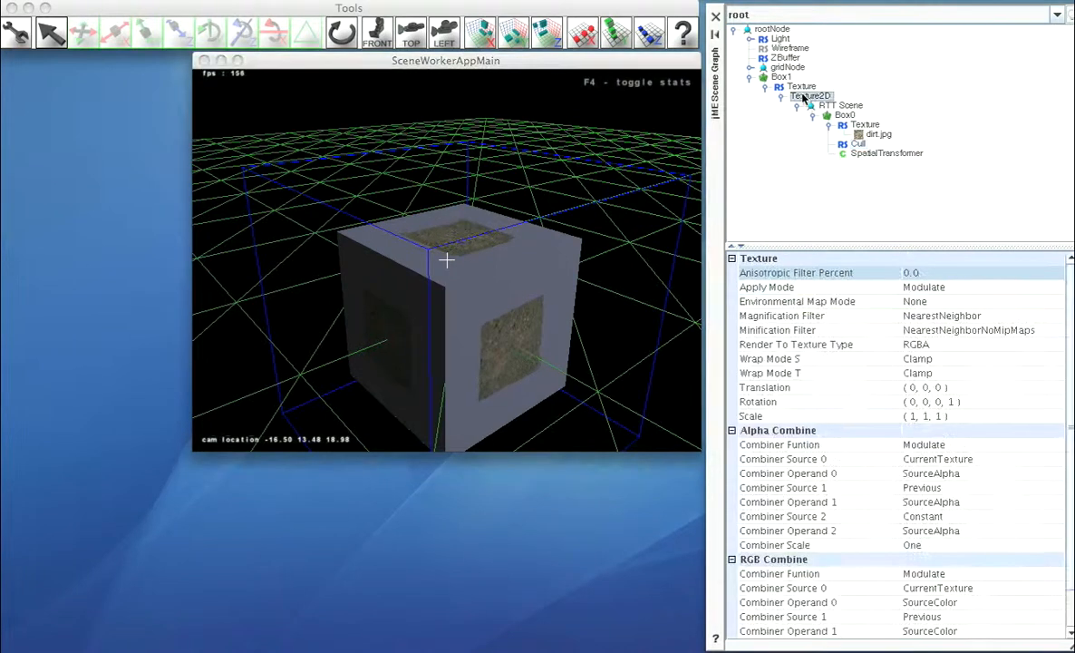
right_click(803, 97)
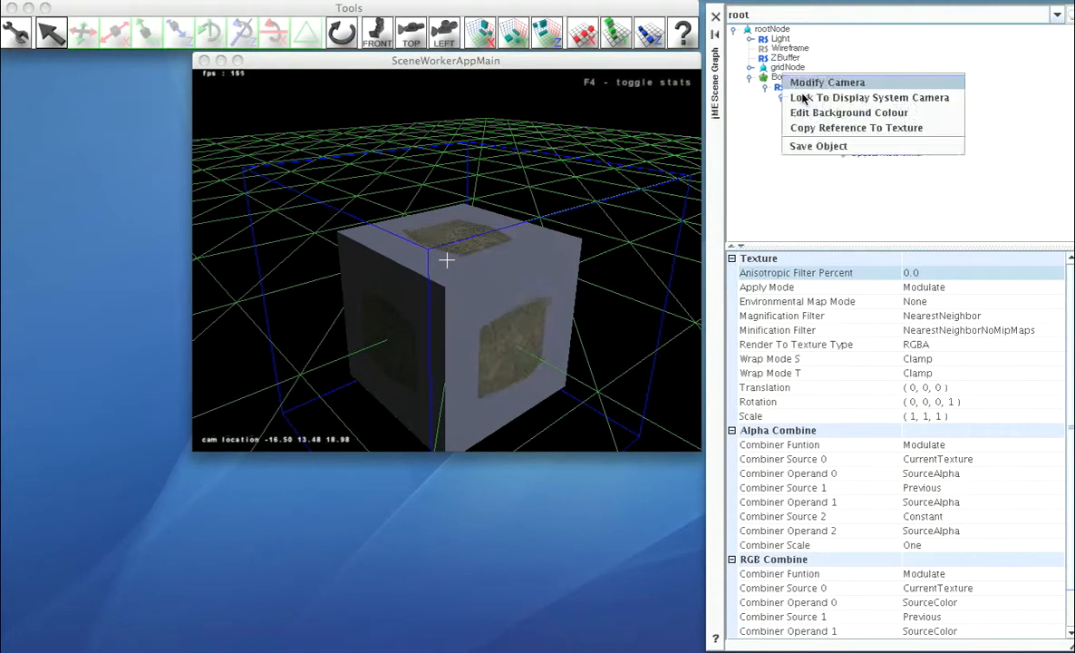
left_click(852, 114)
left_click_drag(629, 306, 413, 305)
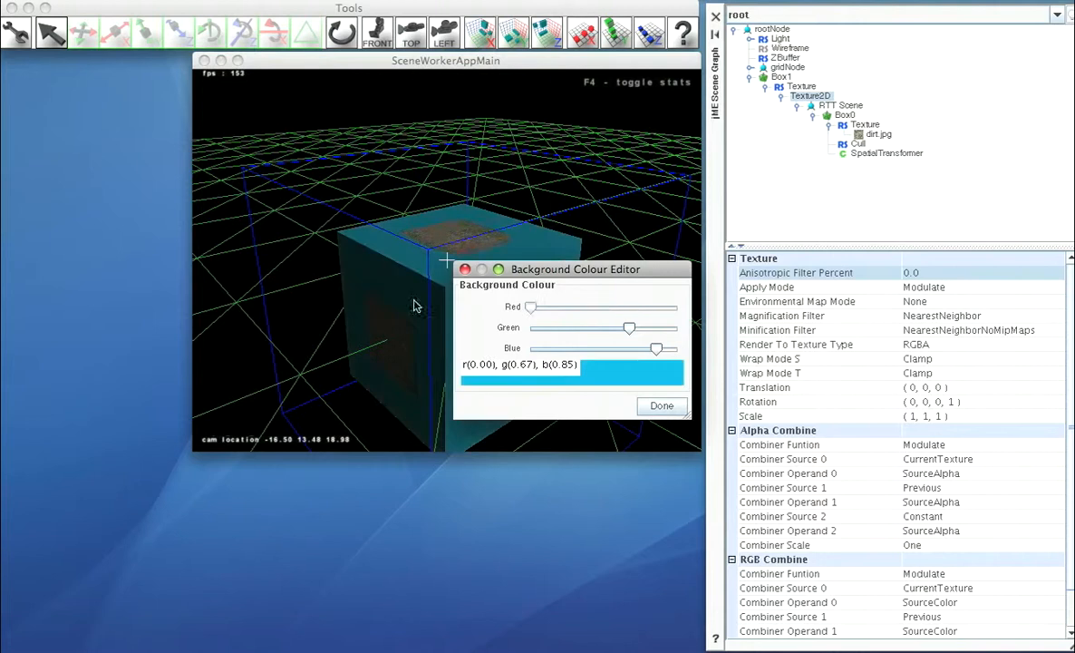
left_click_drag(632, 332, 426, 328)
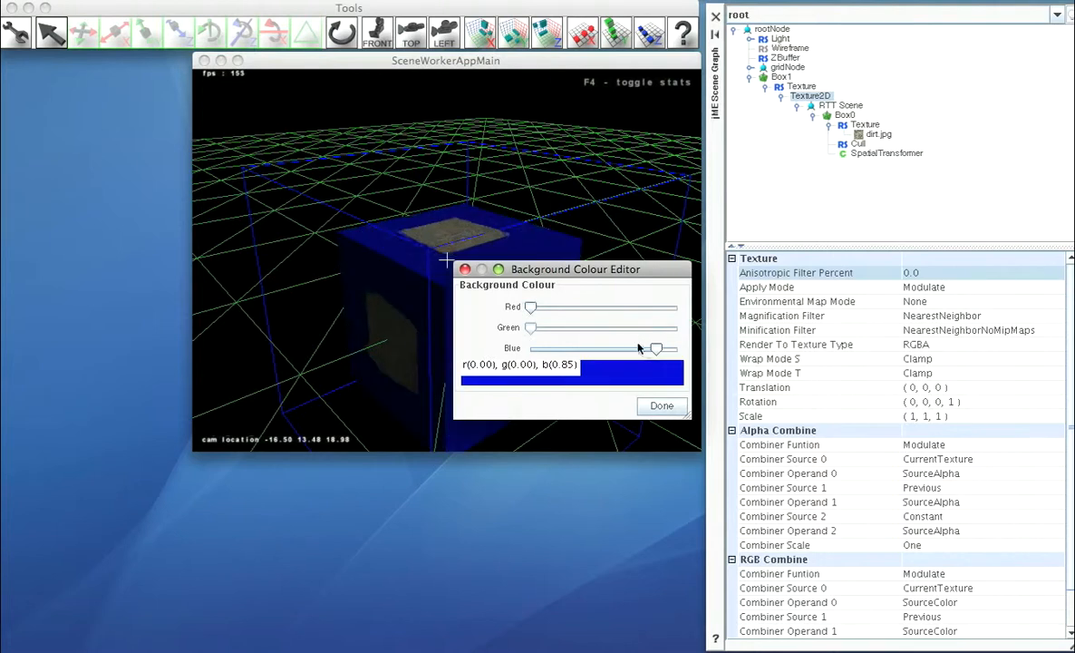
left_click_drag(656, 348, 425, 330)
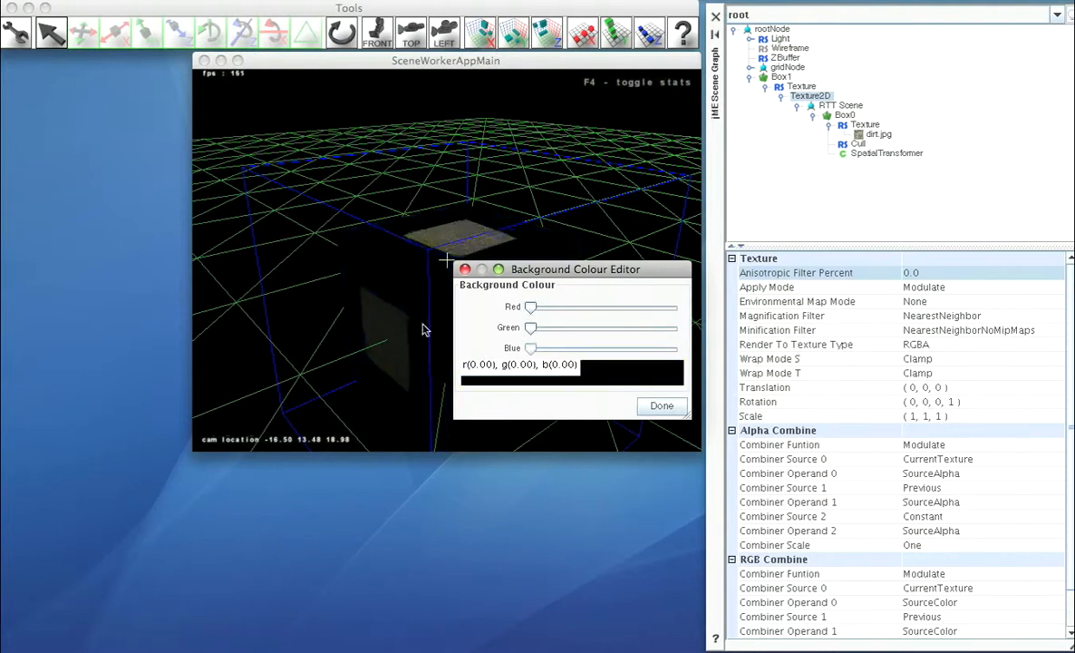
left_click(661, 405)
- Add a BlendState render state to Box1
left_click(780, 77)
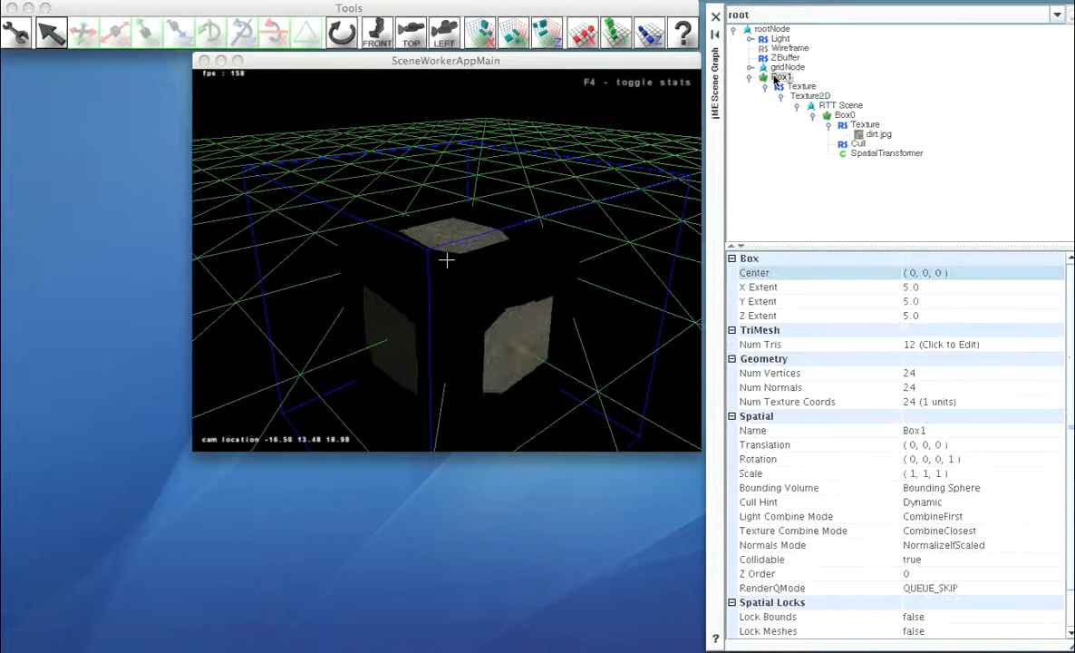
right_click(775, 79)
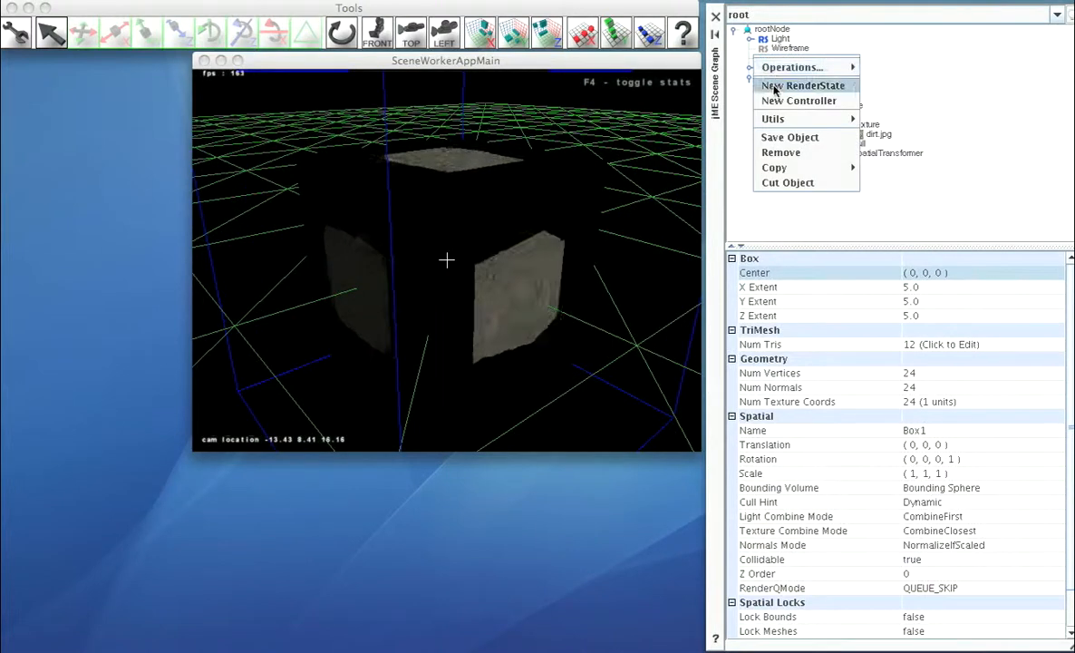
left_click(788, 85)
left_click(640, 313)
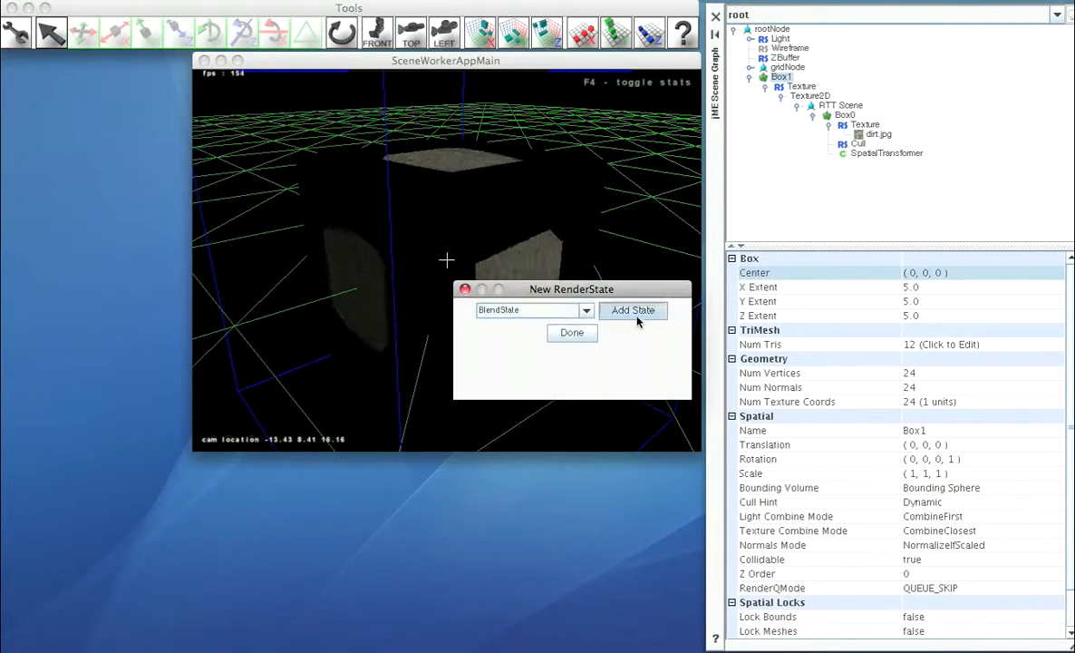
left_click(578, 334)
- Open the Blend Calculator for Box1's Blend state and set the source colour to black, with red, green and blue at 0
left_click(788, 88)
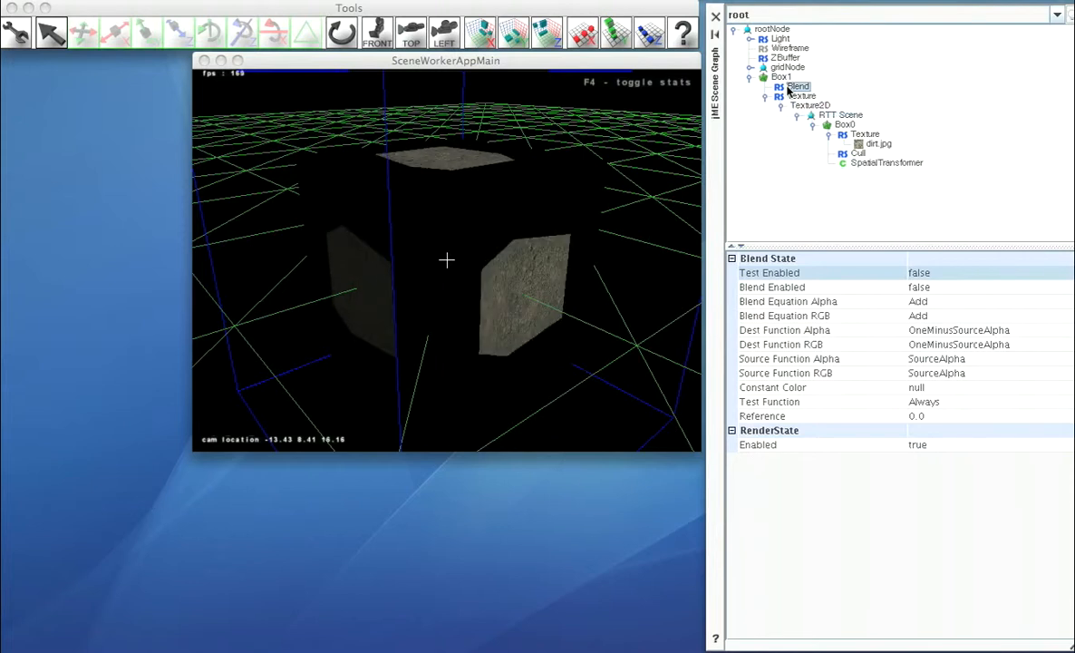
right_click(787, 90)
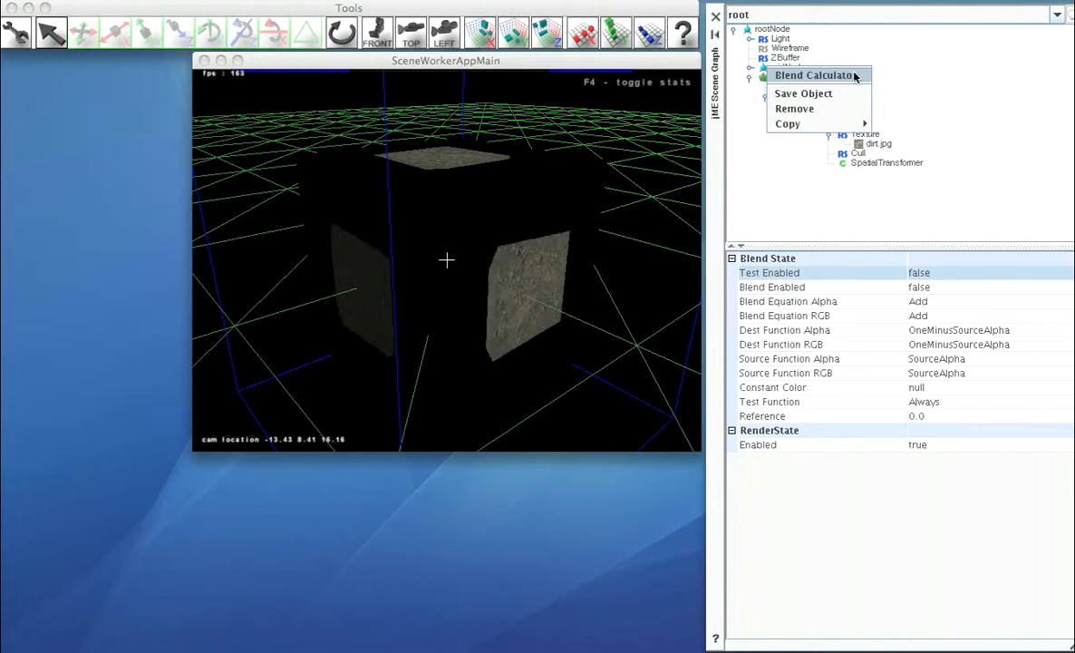
left_click(816, 75)
left_click_drag(573, 271, 189, 340)
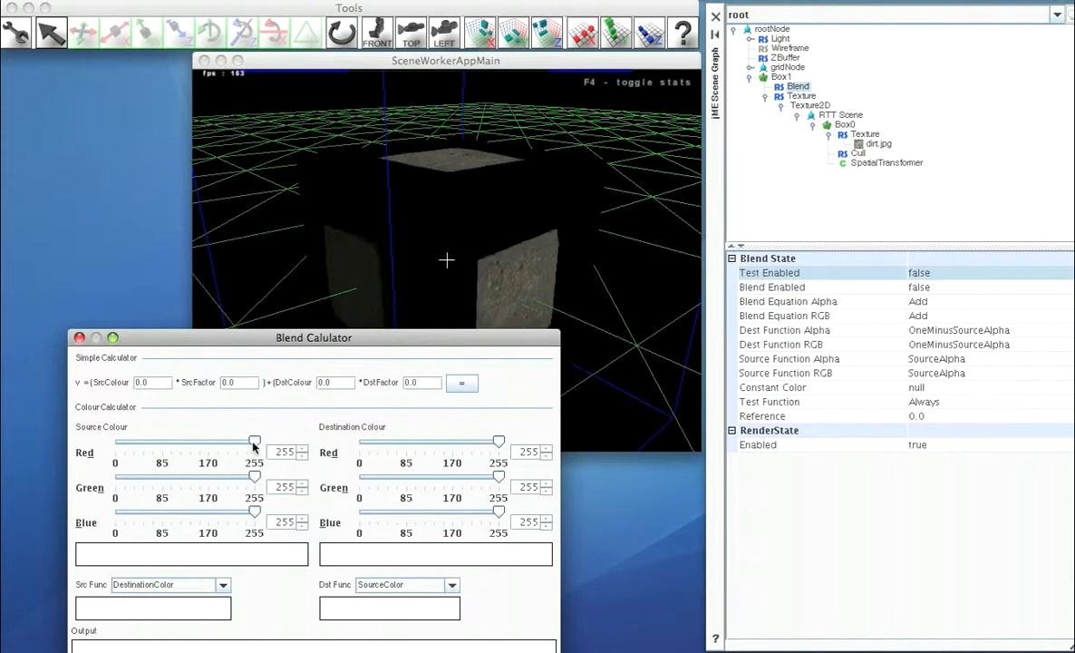
left_click_drag(254, 444, 18, 442)
left_click_drag(254, 478, 77, 463)
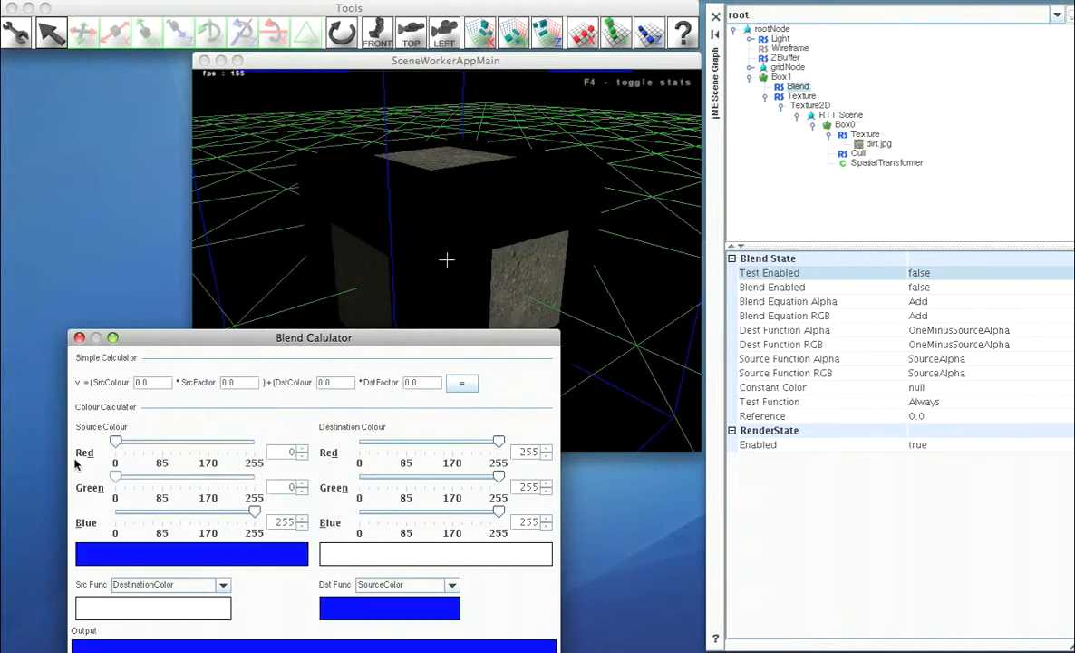
left_click_drag(254, 514, 99, 517)
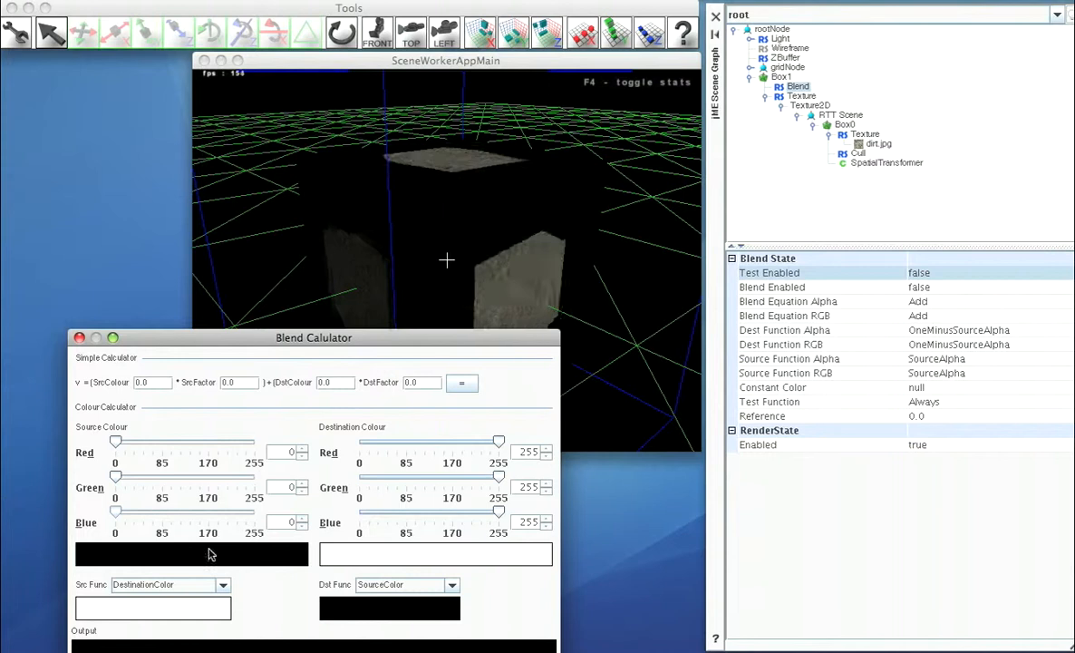
left_click(203, 586)
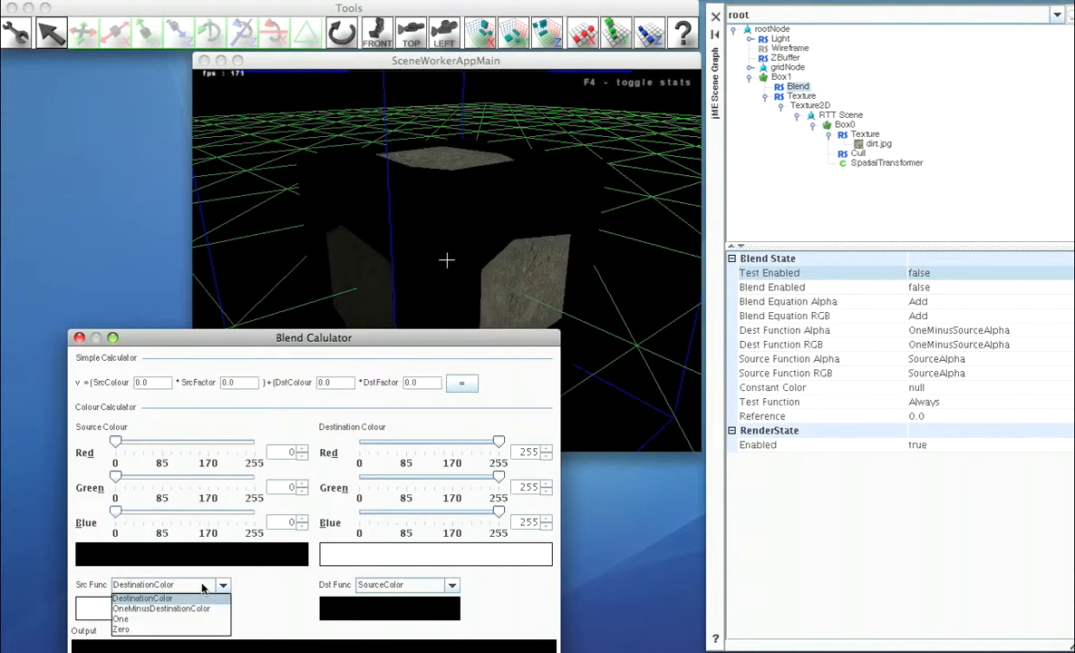
left_click(187, 564)
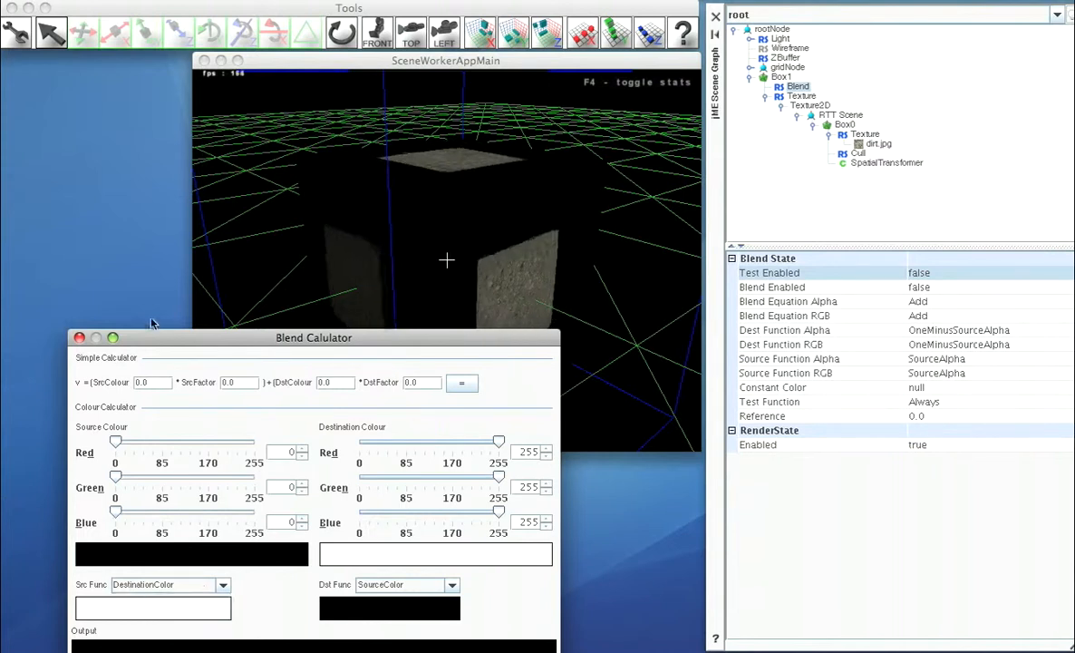
- Set the Blend Calculator's source function to One and its destination function to OneMinusSourceColor
left_click_drag(152, 337, 131, 297)
left_click(138, 544)
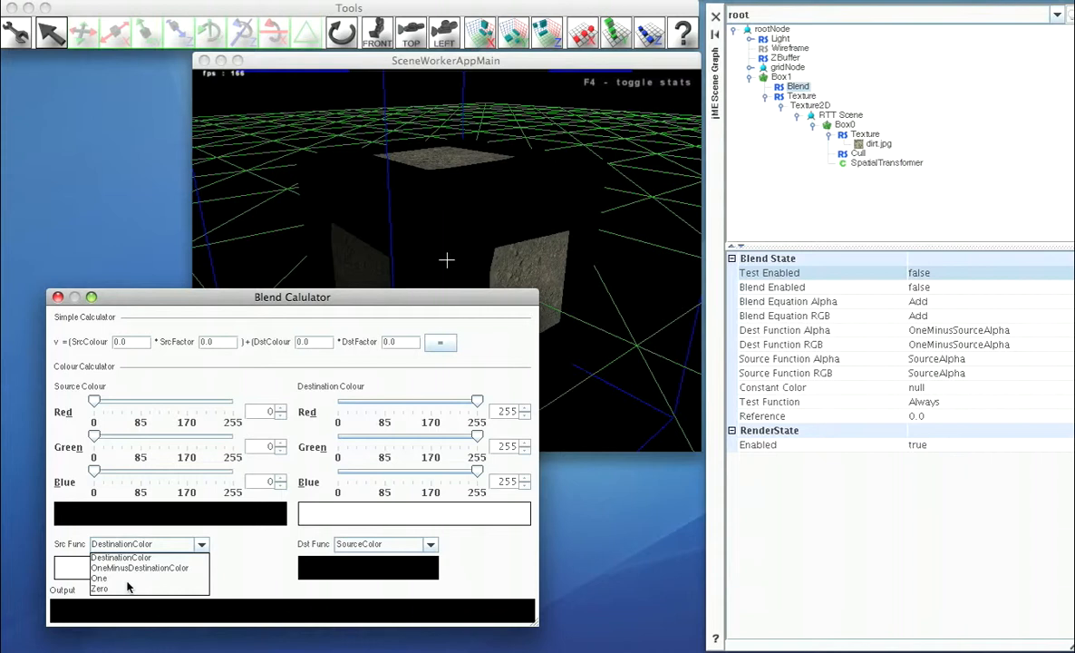
left_click(118, 578)
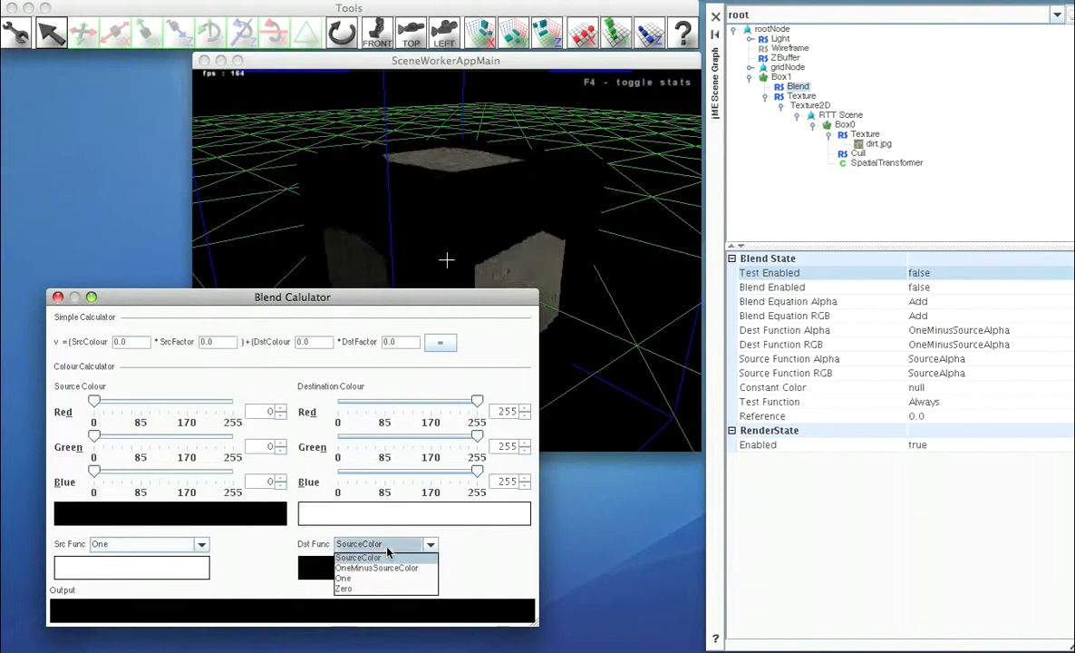
left_click(372, 568)
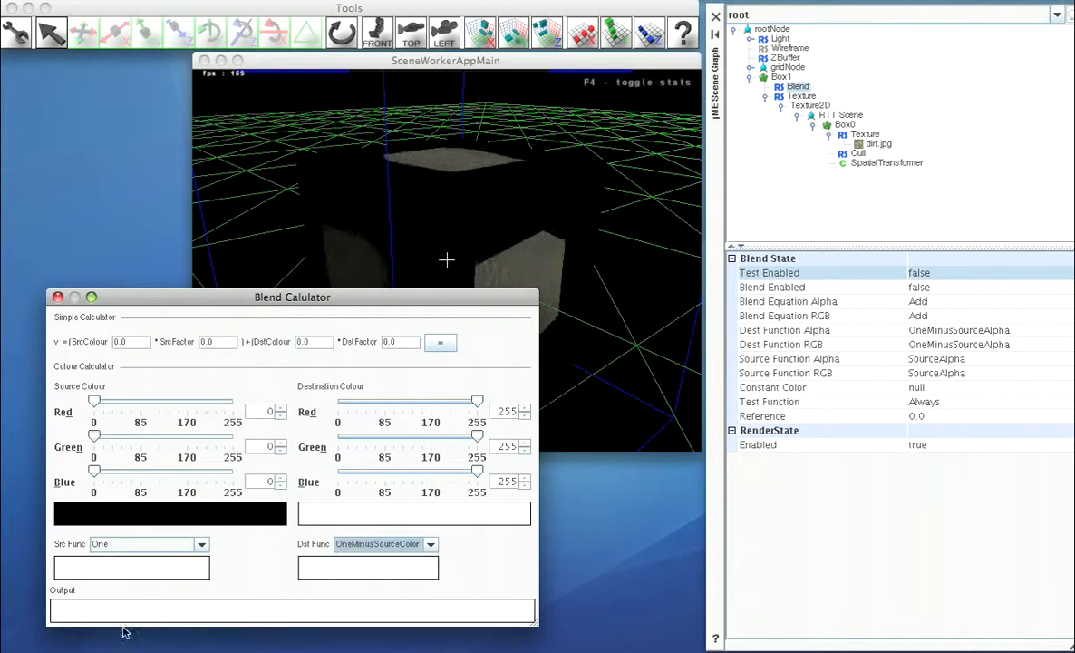
- Test a pure blue destination colour in the Blend Calculator by setting its red and green to 0, and close the calculator
left_click_drag(471, 403, 300, 401)
left_click_drag(422, 438, 328, 462)
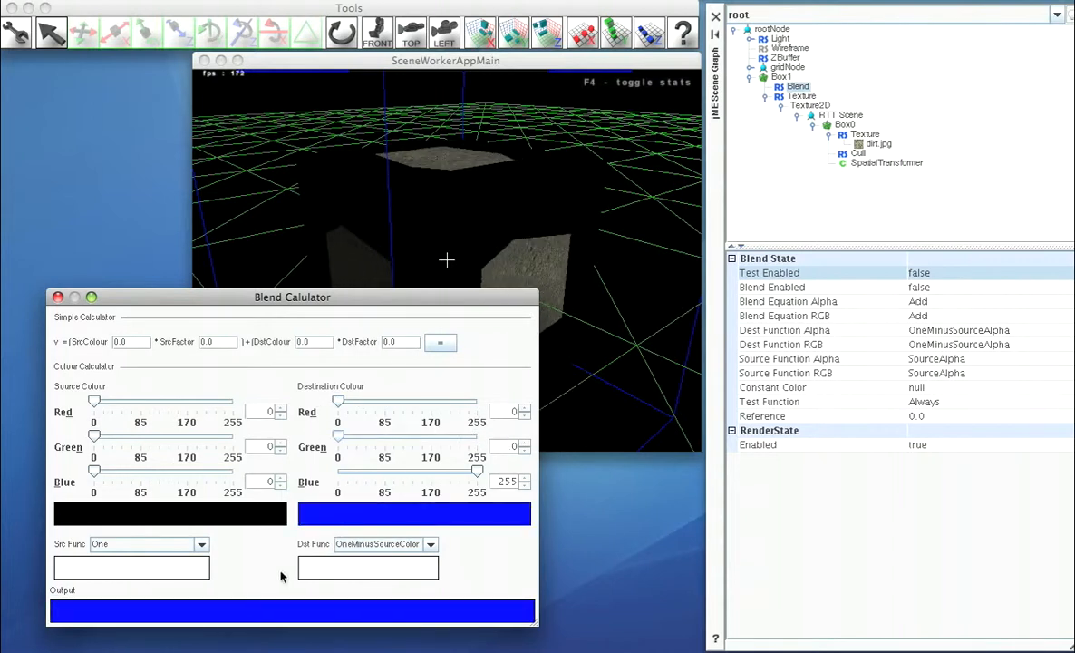
left_click(58, 298)
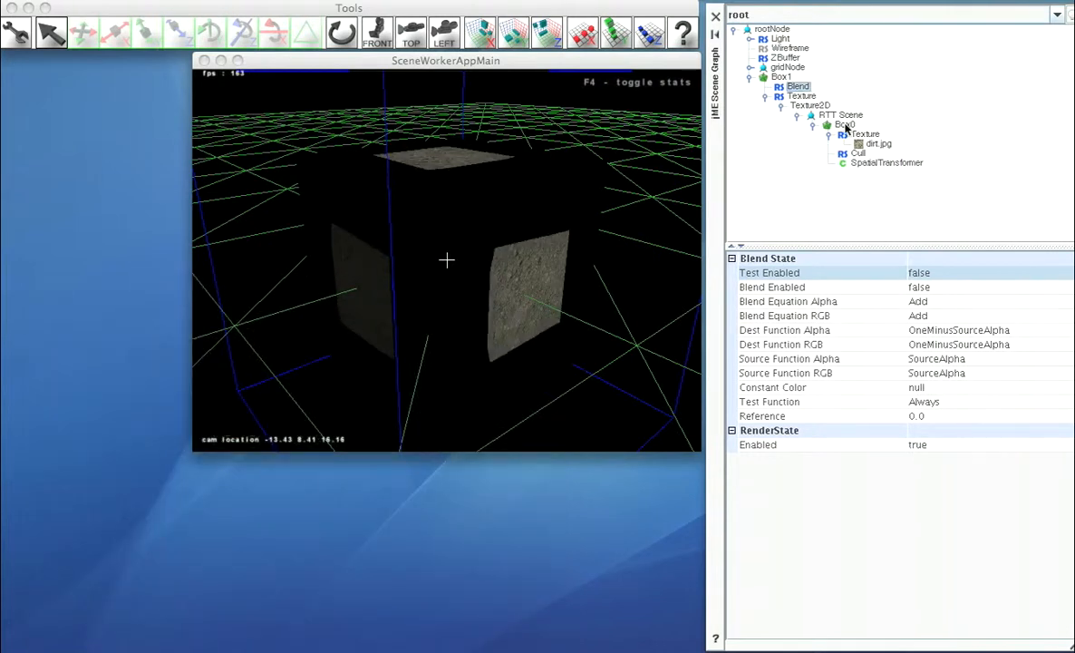
- Enable blending on Box1's Blend state, with Source Function RGB set to One and Dest Function RGB set to OneMinusSourceColor
left_click(941, 287)
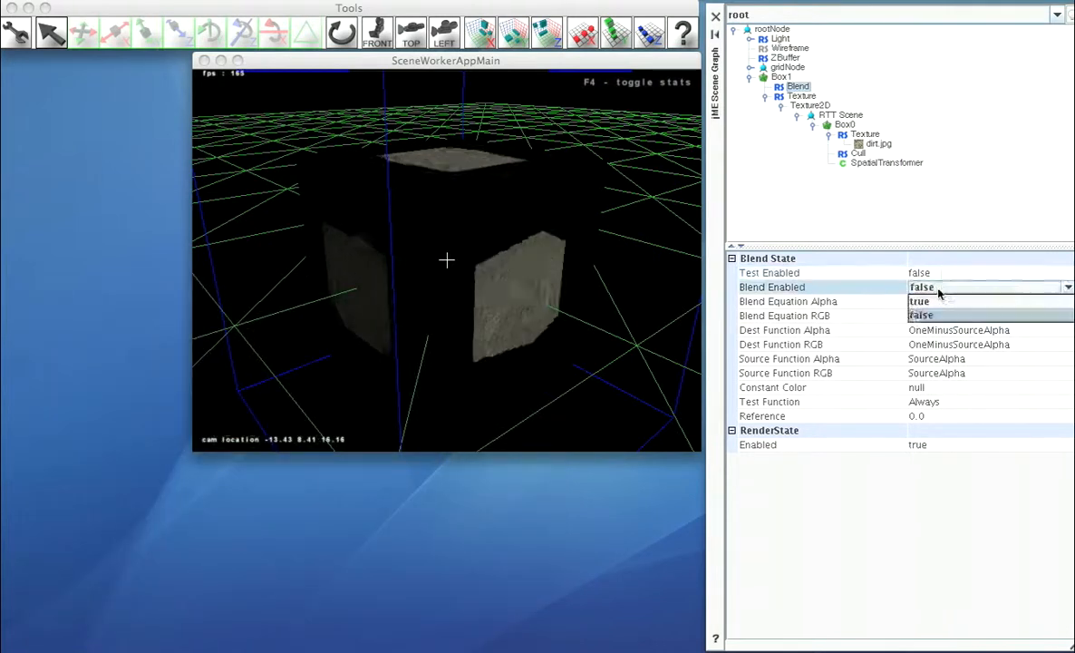
left_click(938, 301)
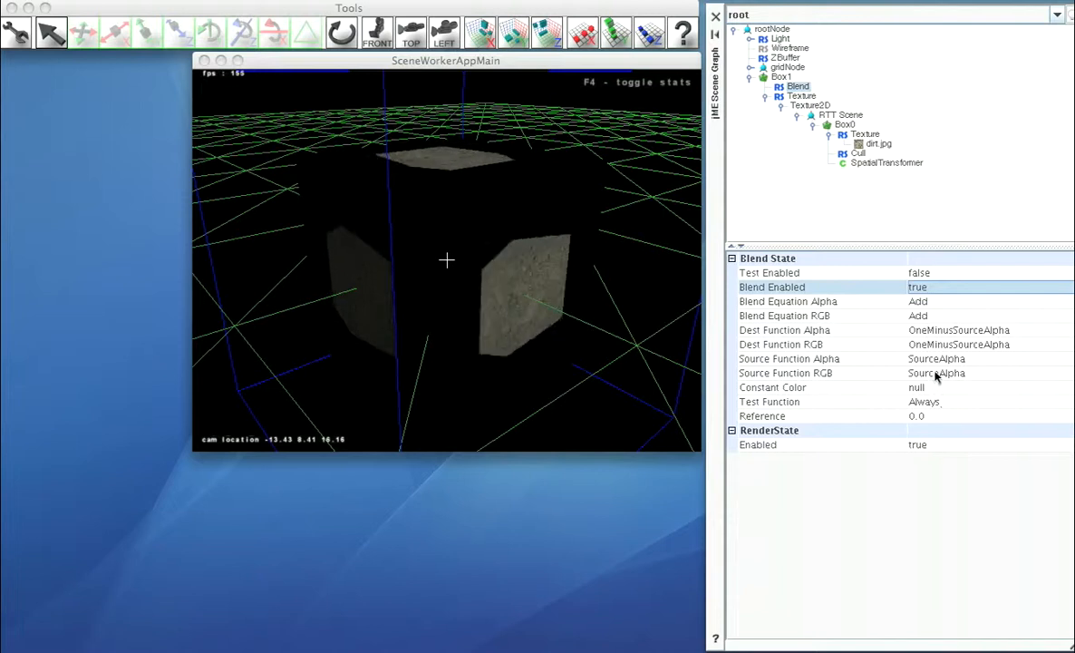
left_click(941, 372)
left_click(930, 387)
left_click(937, 344)
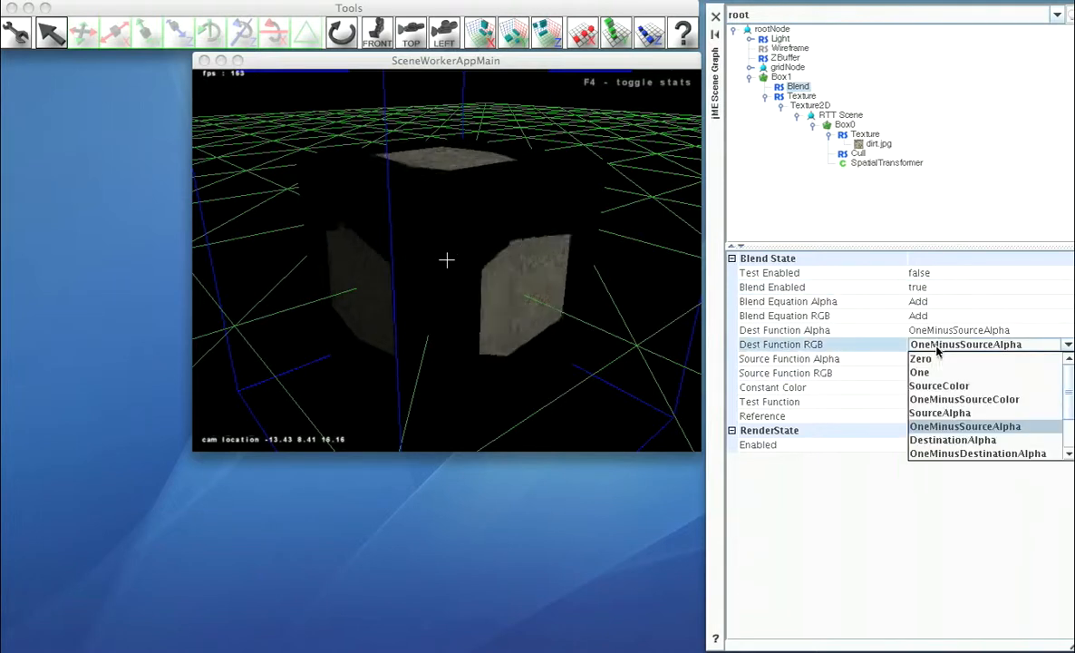
left_click(942, 400)
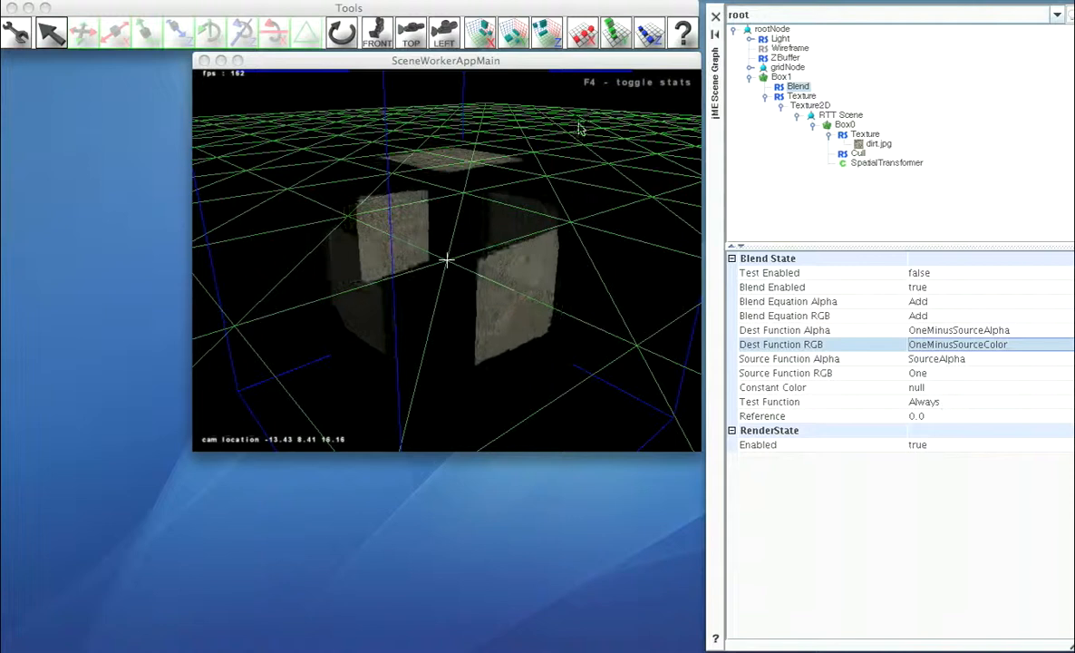
- Examine the blended Box1 in the scene from several camera angles and from farther away
left_click(475, 71)
right_click_drag(512, 261, 508, 195)
key("q")
key("w")
right_click_drag(446, 260, 557, 289)
key("d")
key("s")
key("a")
key("s")
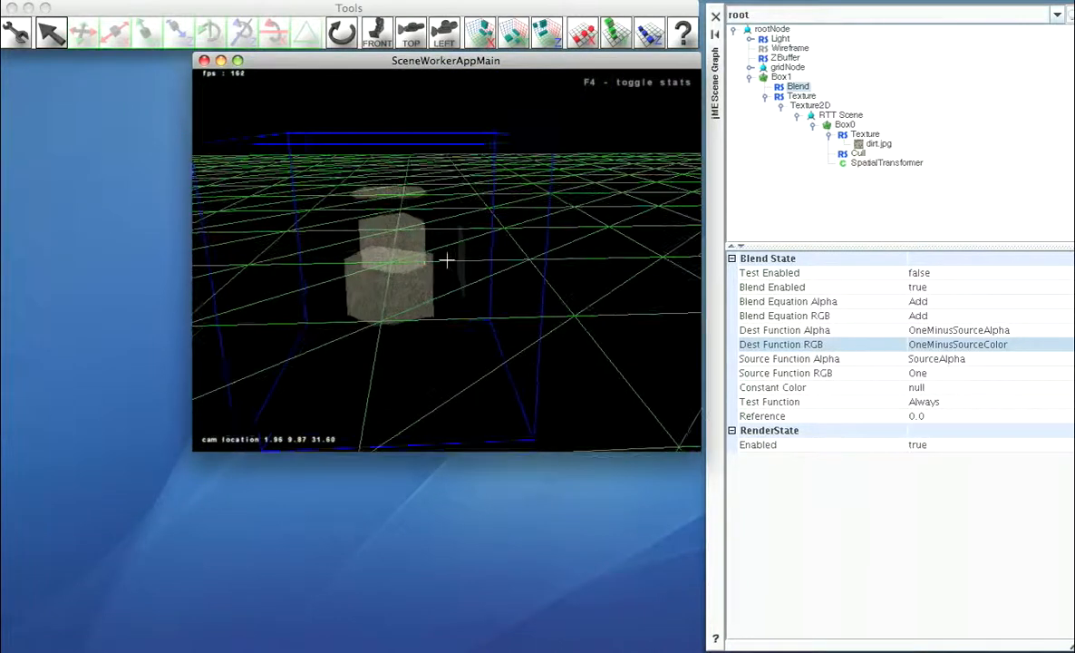